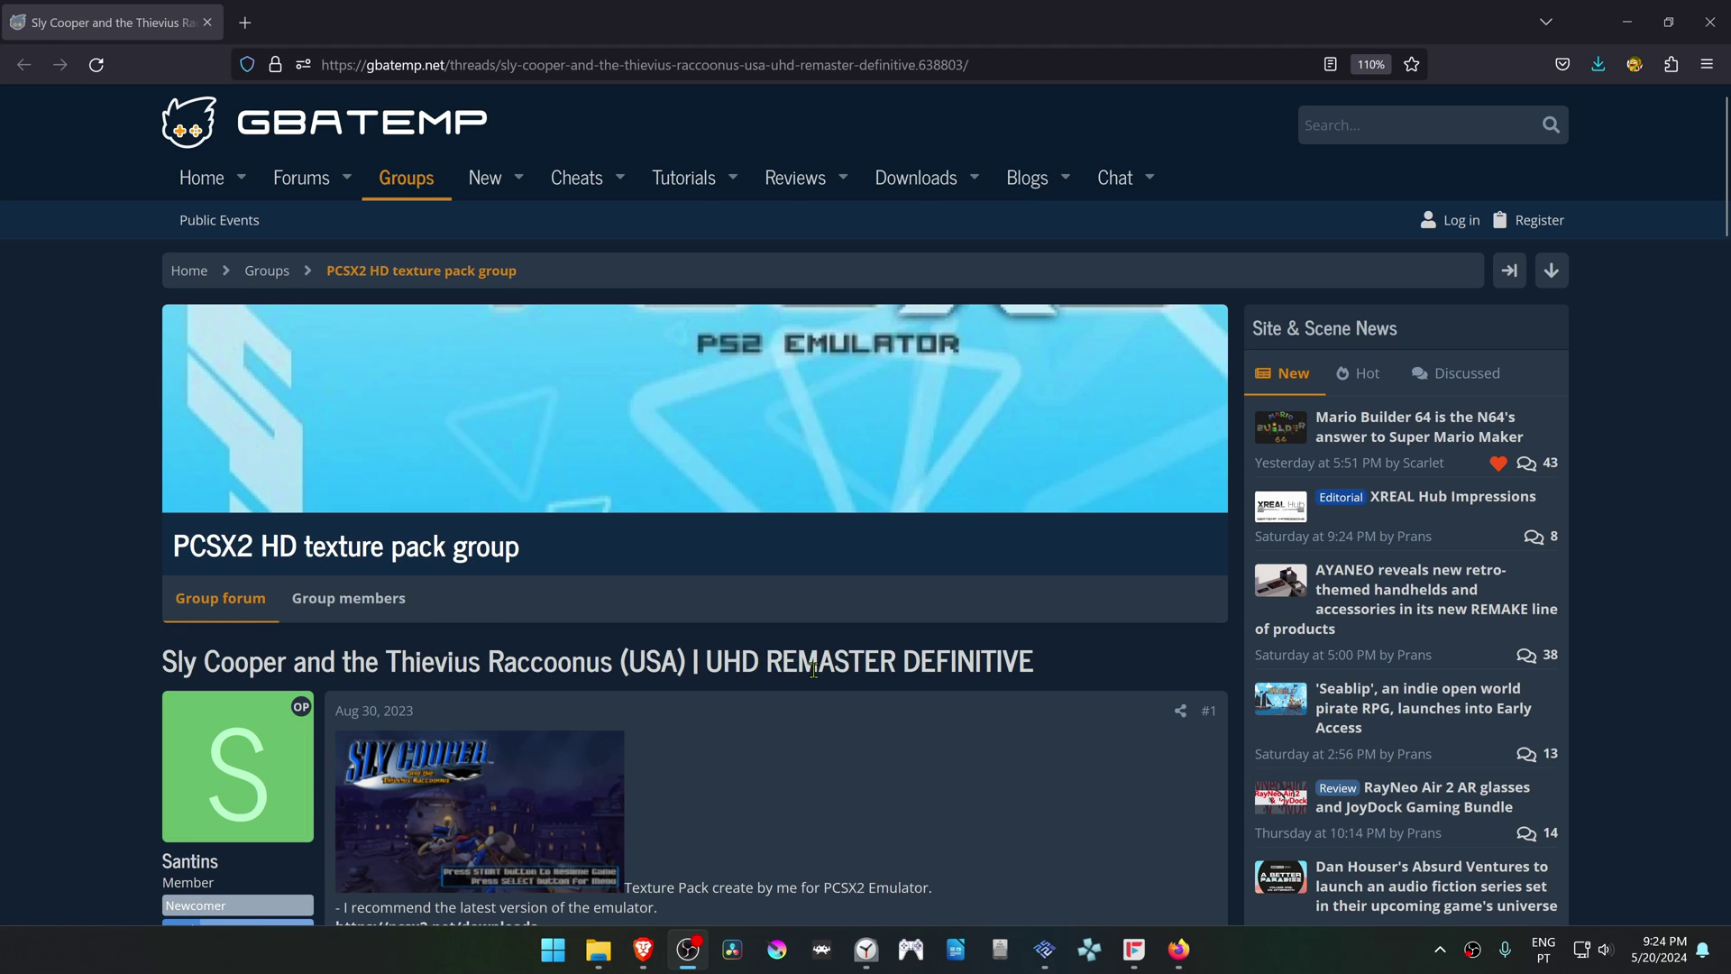
- Download the Sly Cooper UHD Remaster Definitive zip from the thread's Google Drive link, past the scan warning
double_click(635, 660)
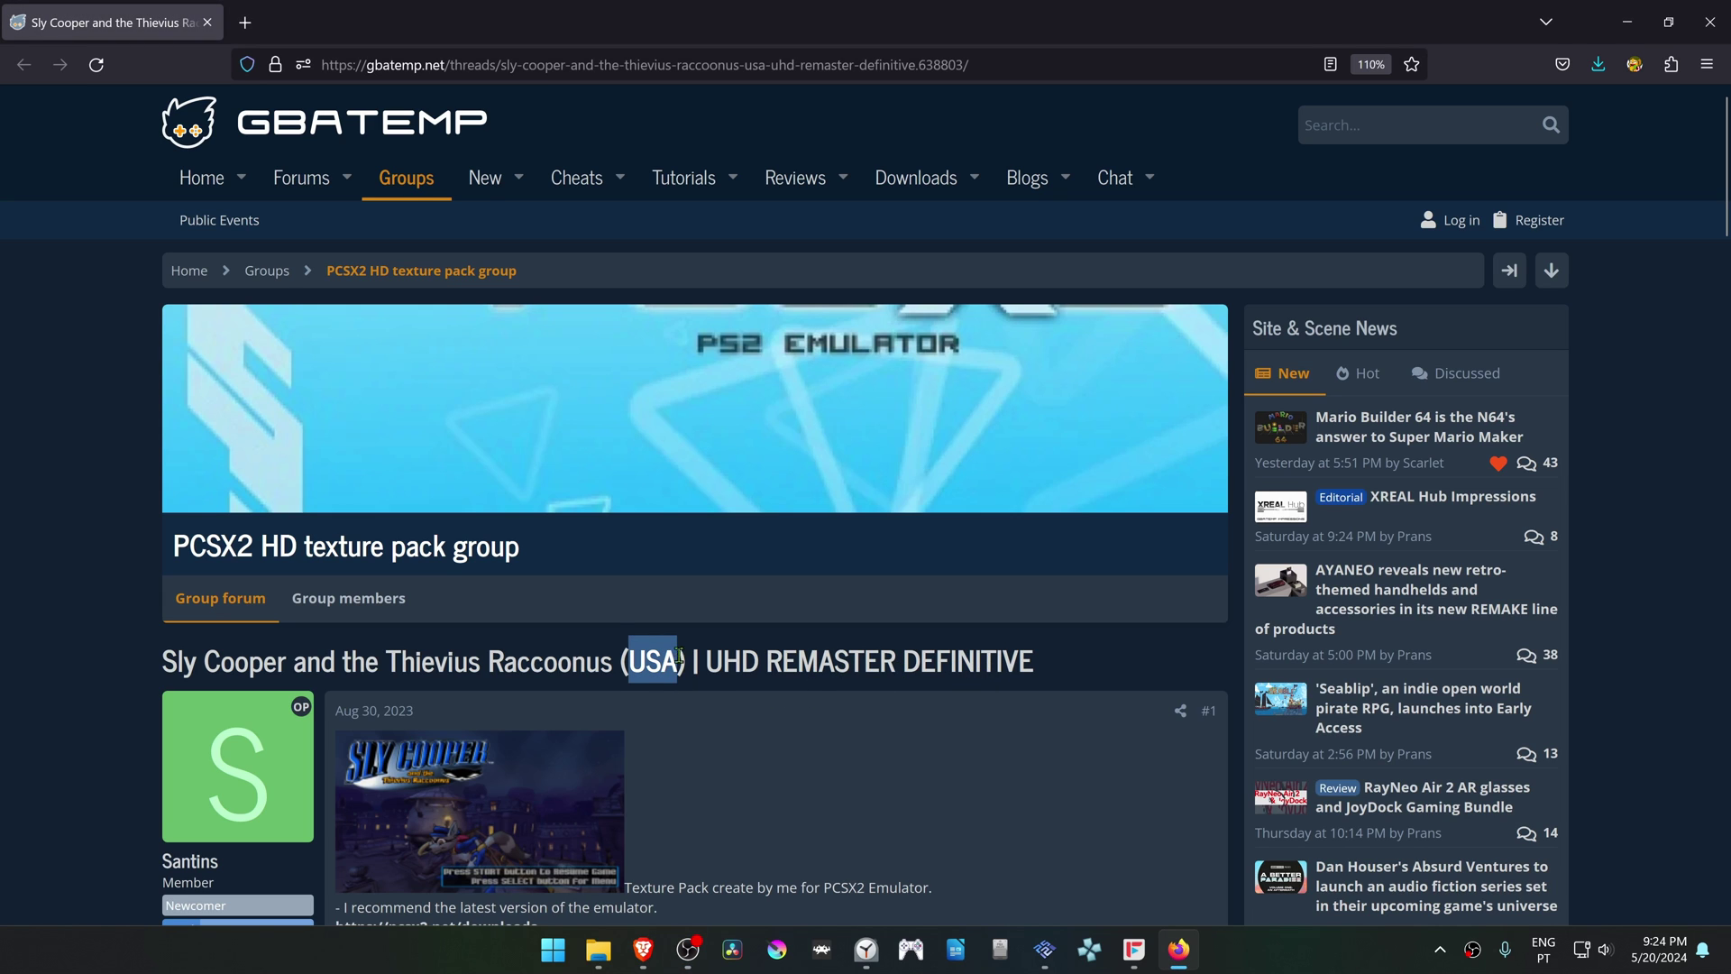
scroll(679, 651, "down", 1)
scroll(683, 653, "down", 2)
scroll(690, 655, "down", 2)
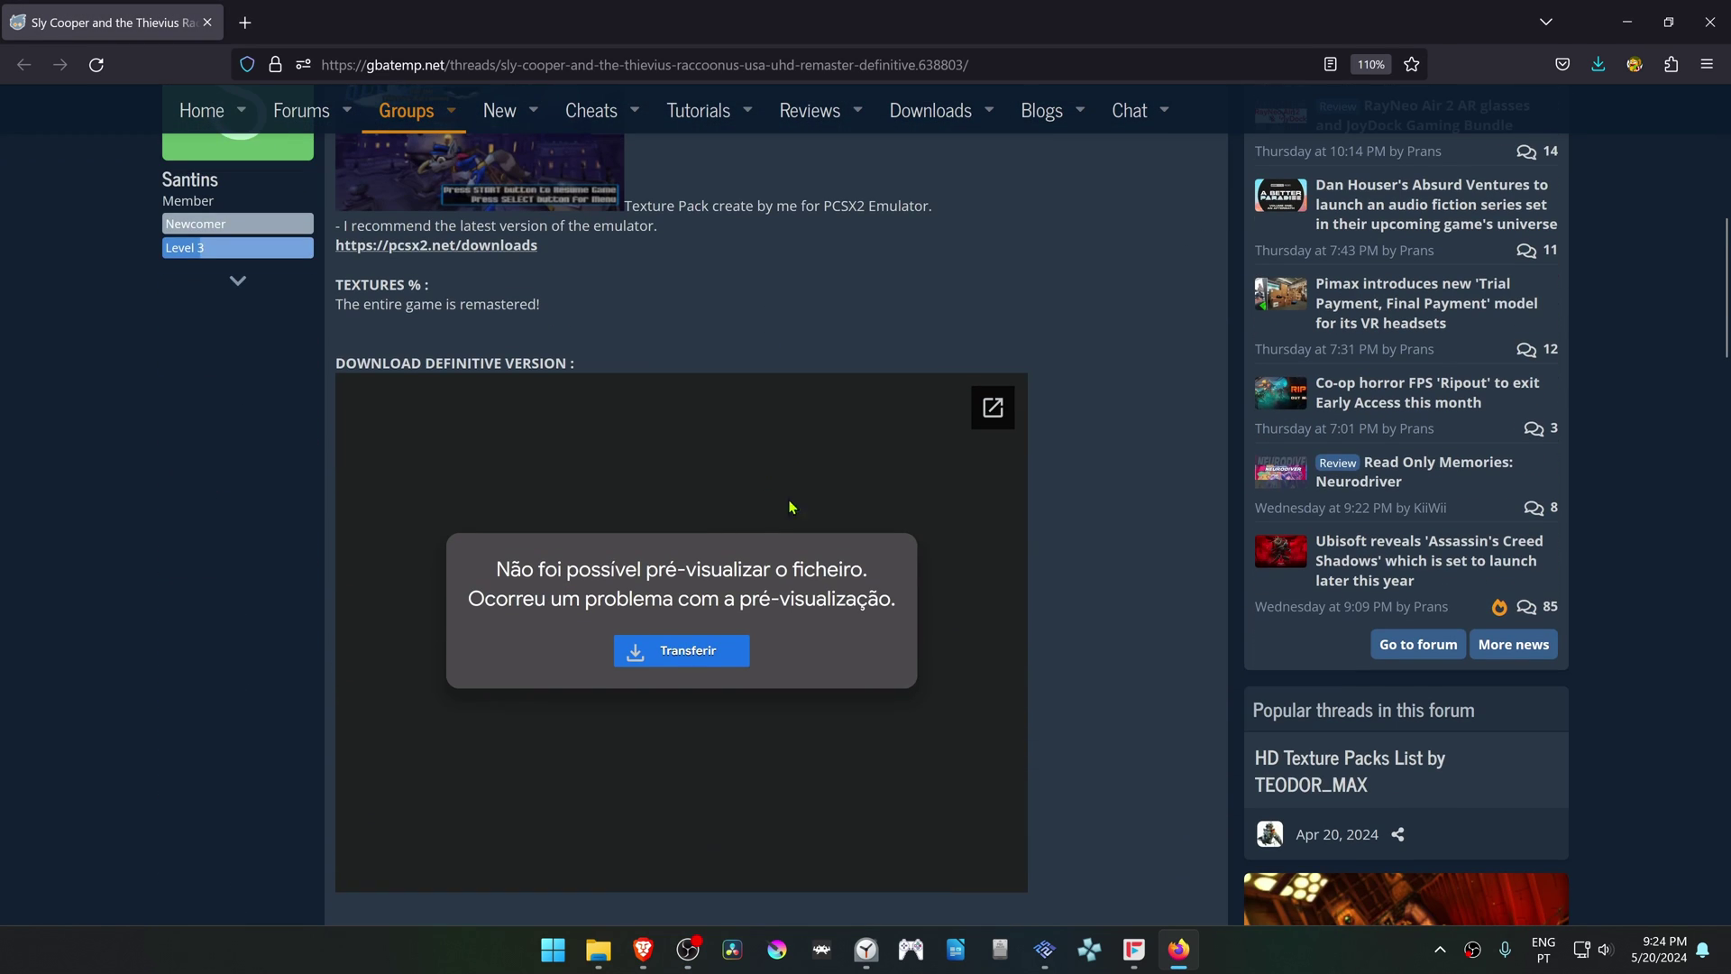
left_click(700, 654)
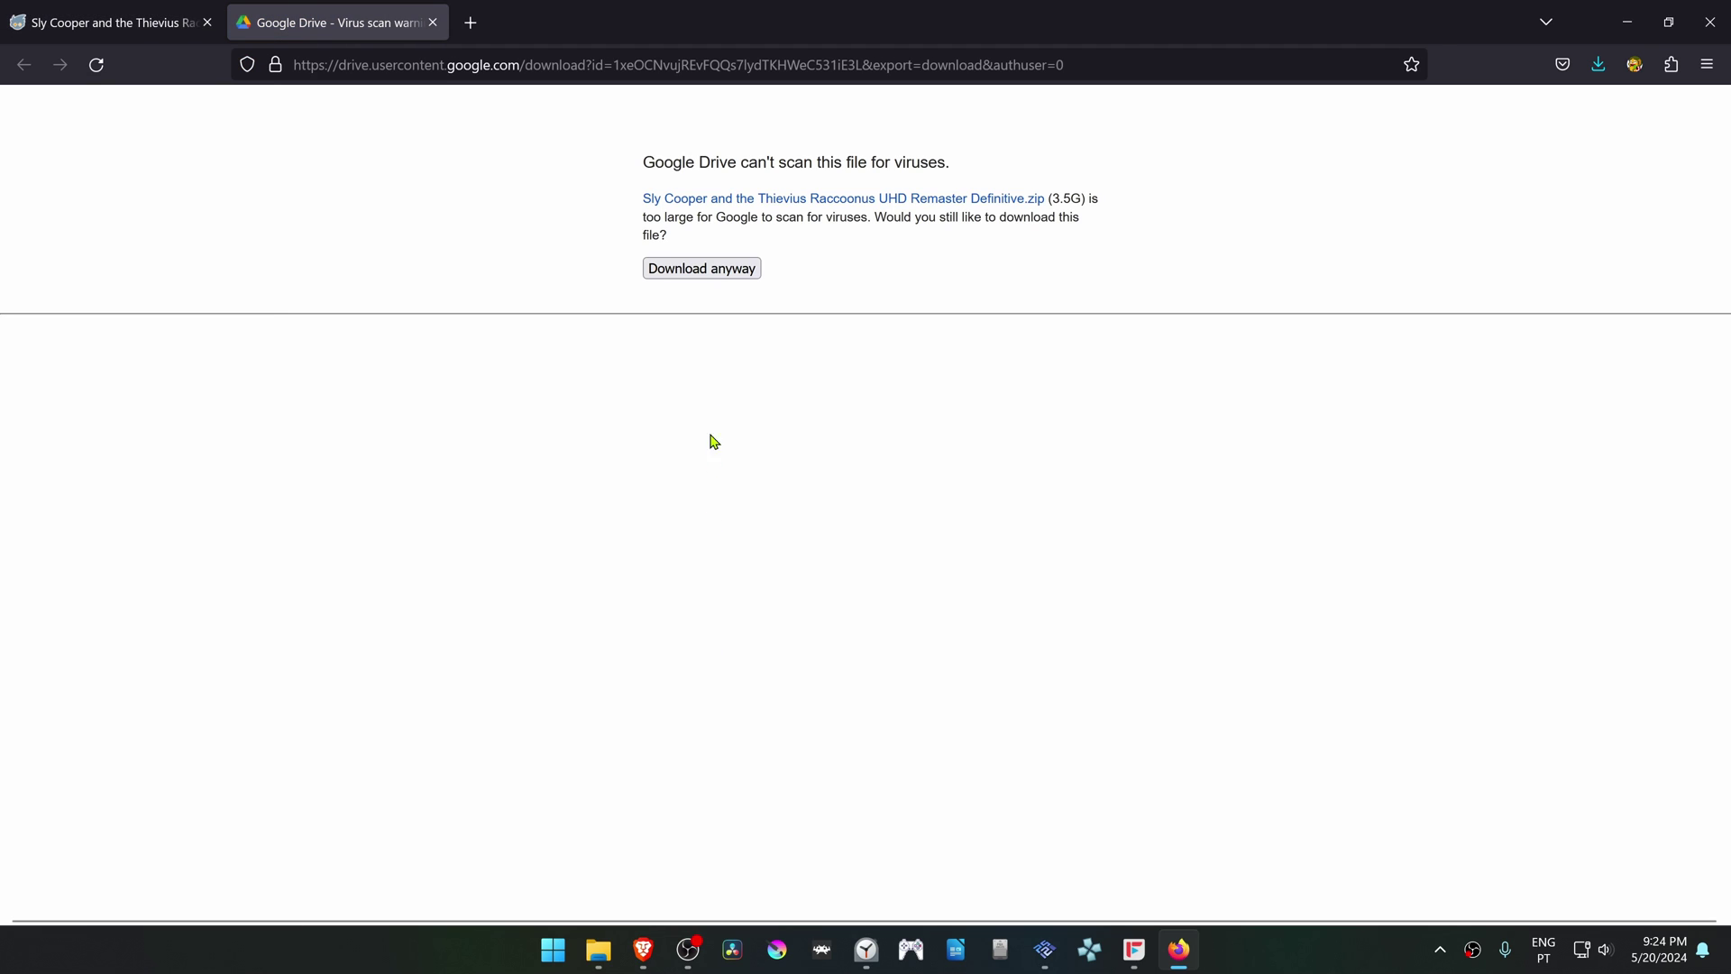
left_click(713, 270)
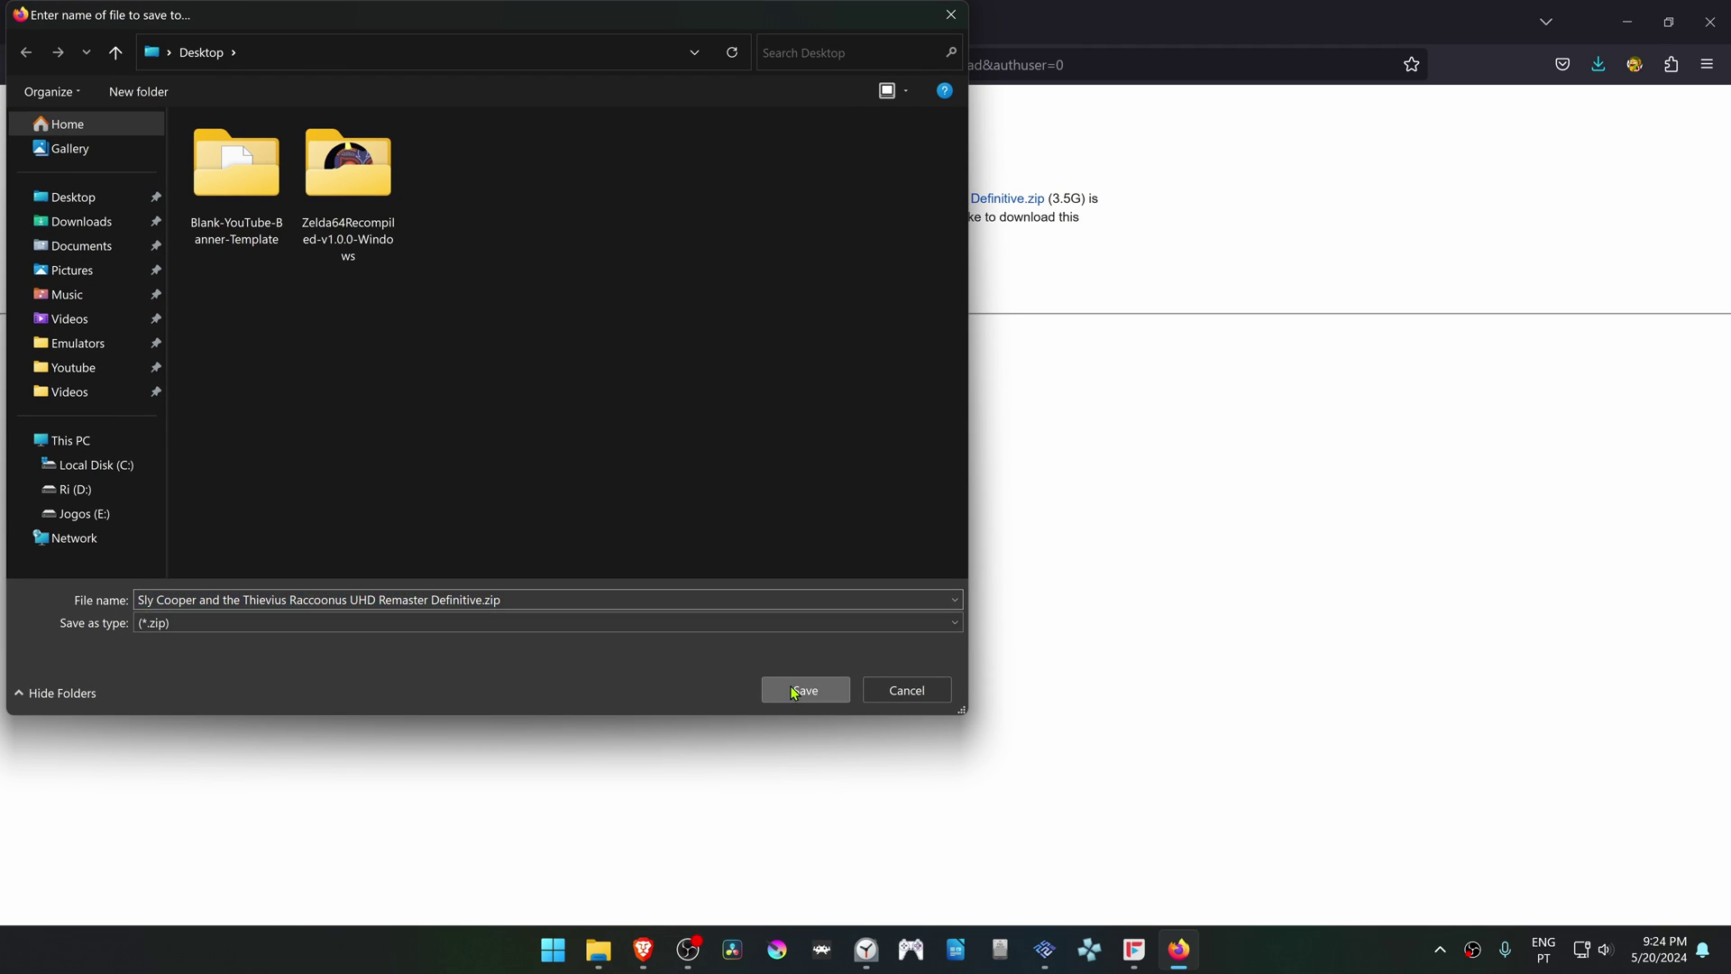
left_click(804, 689)
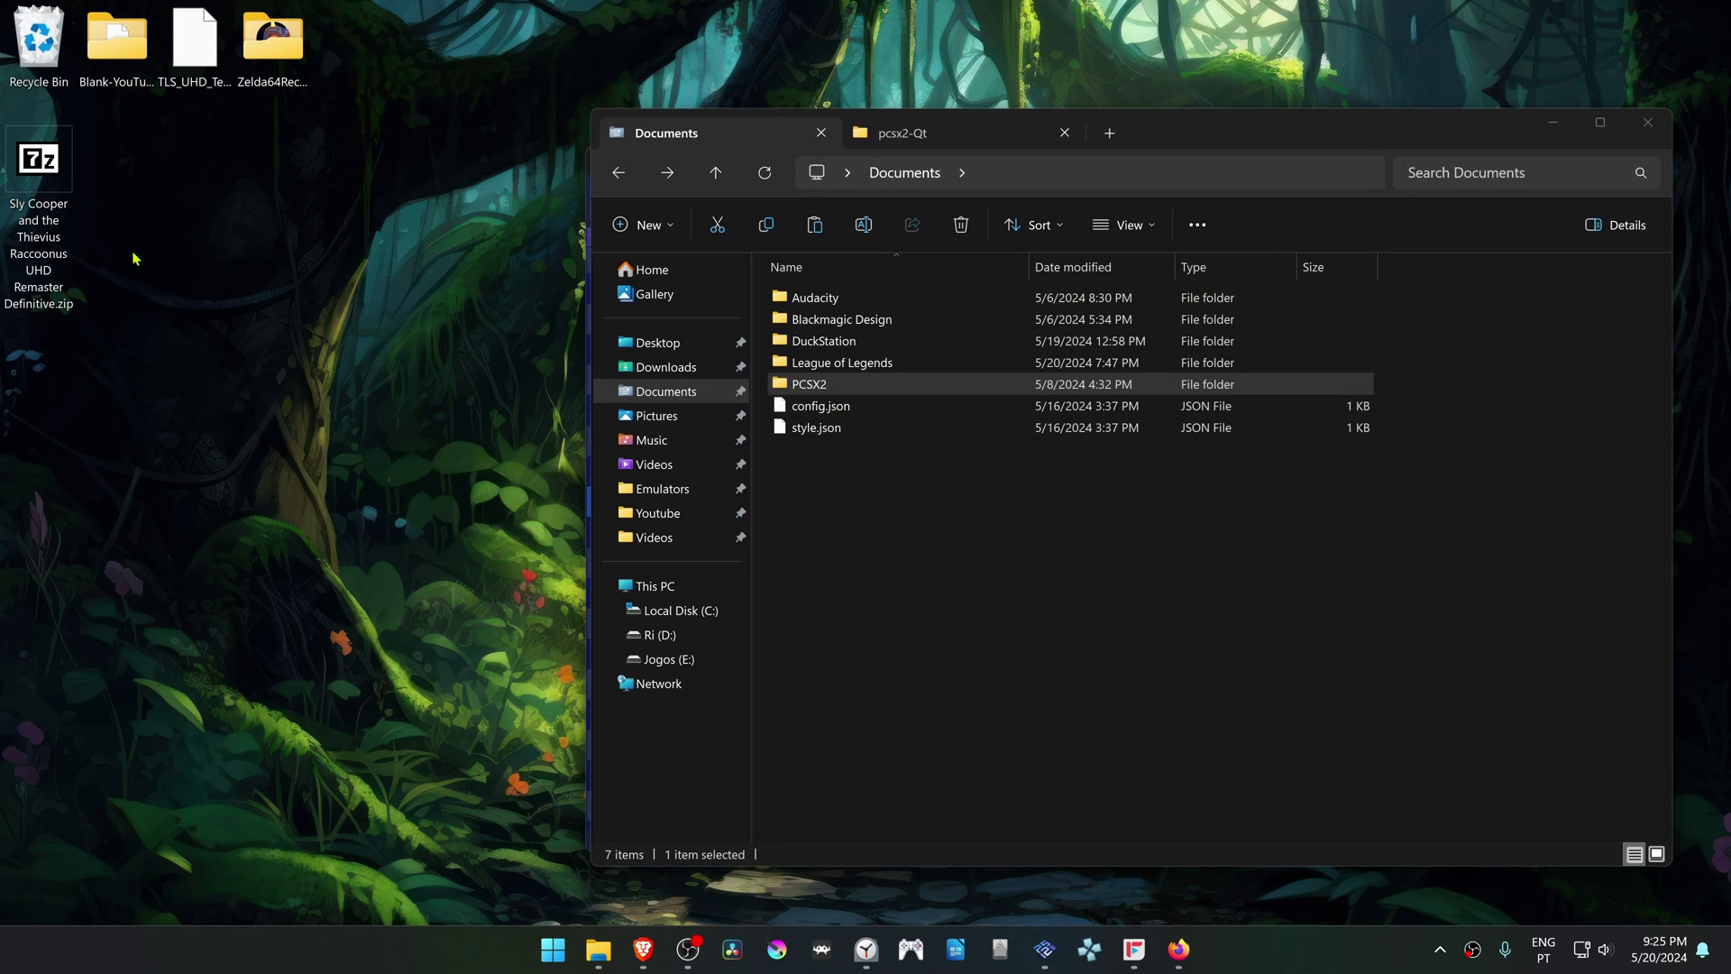
- Extract the texture pack zip to a desktop folder with 7-Zip and open it to SCUS-97198
left_click_drag(42, 169, 122, 275)
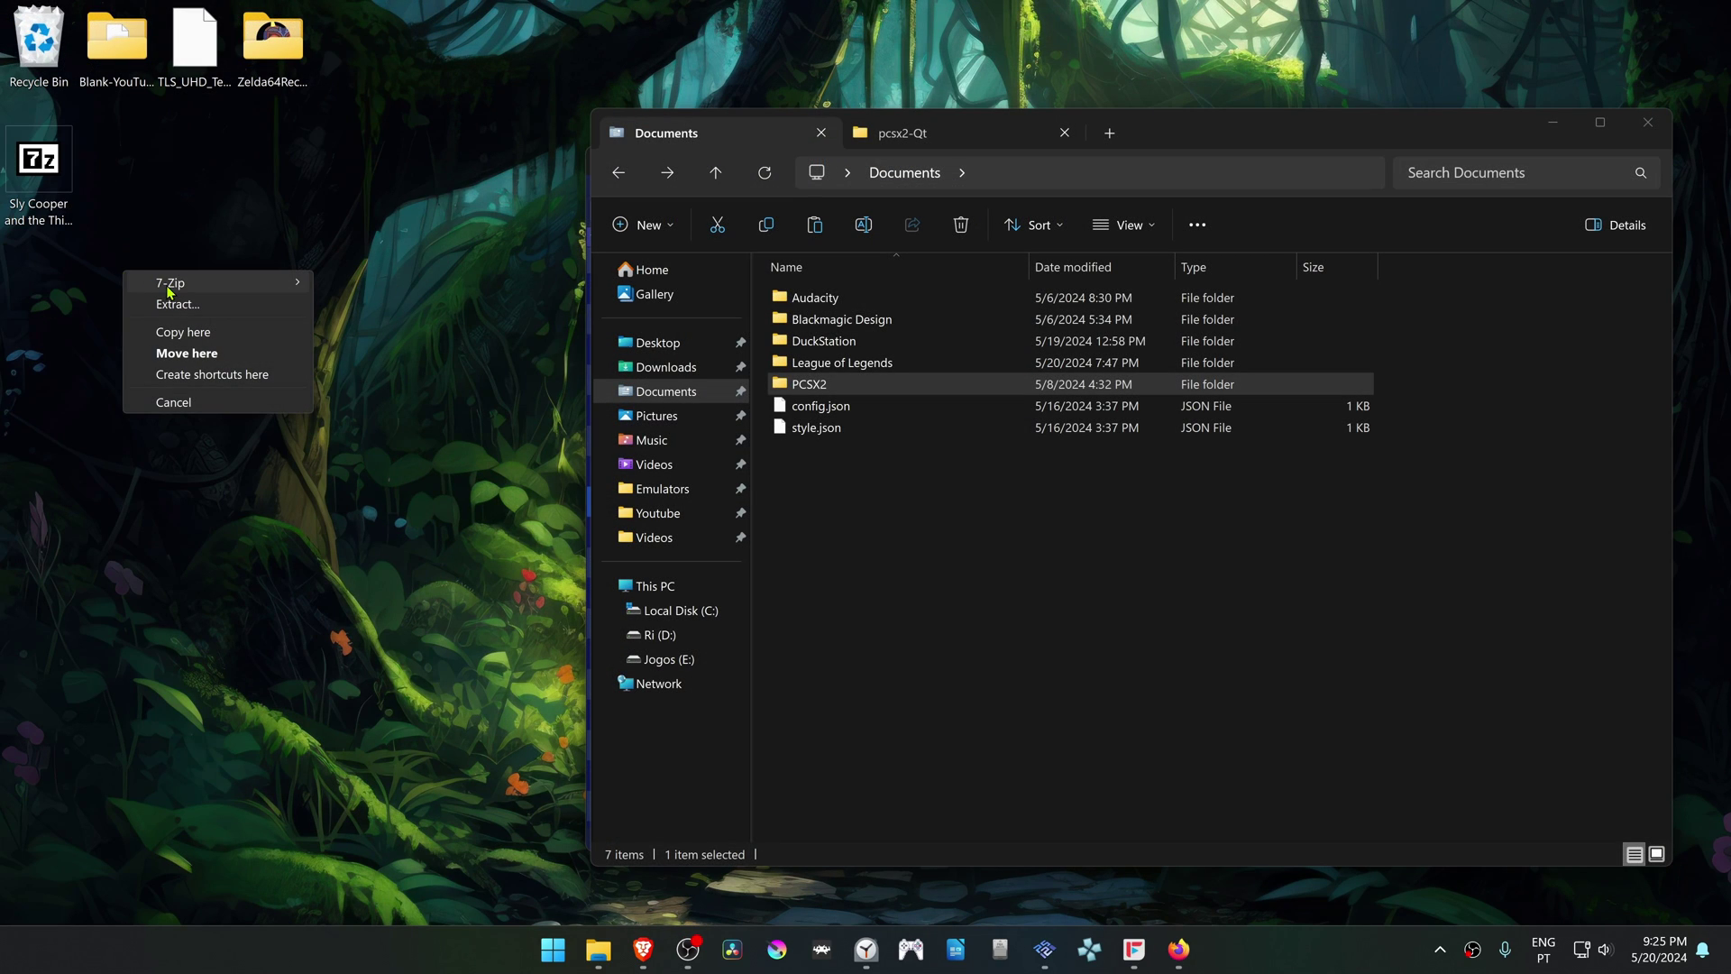
left_click(386, 343)
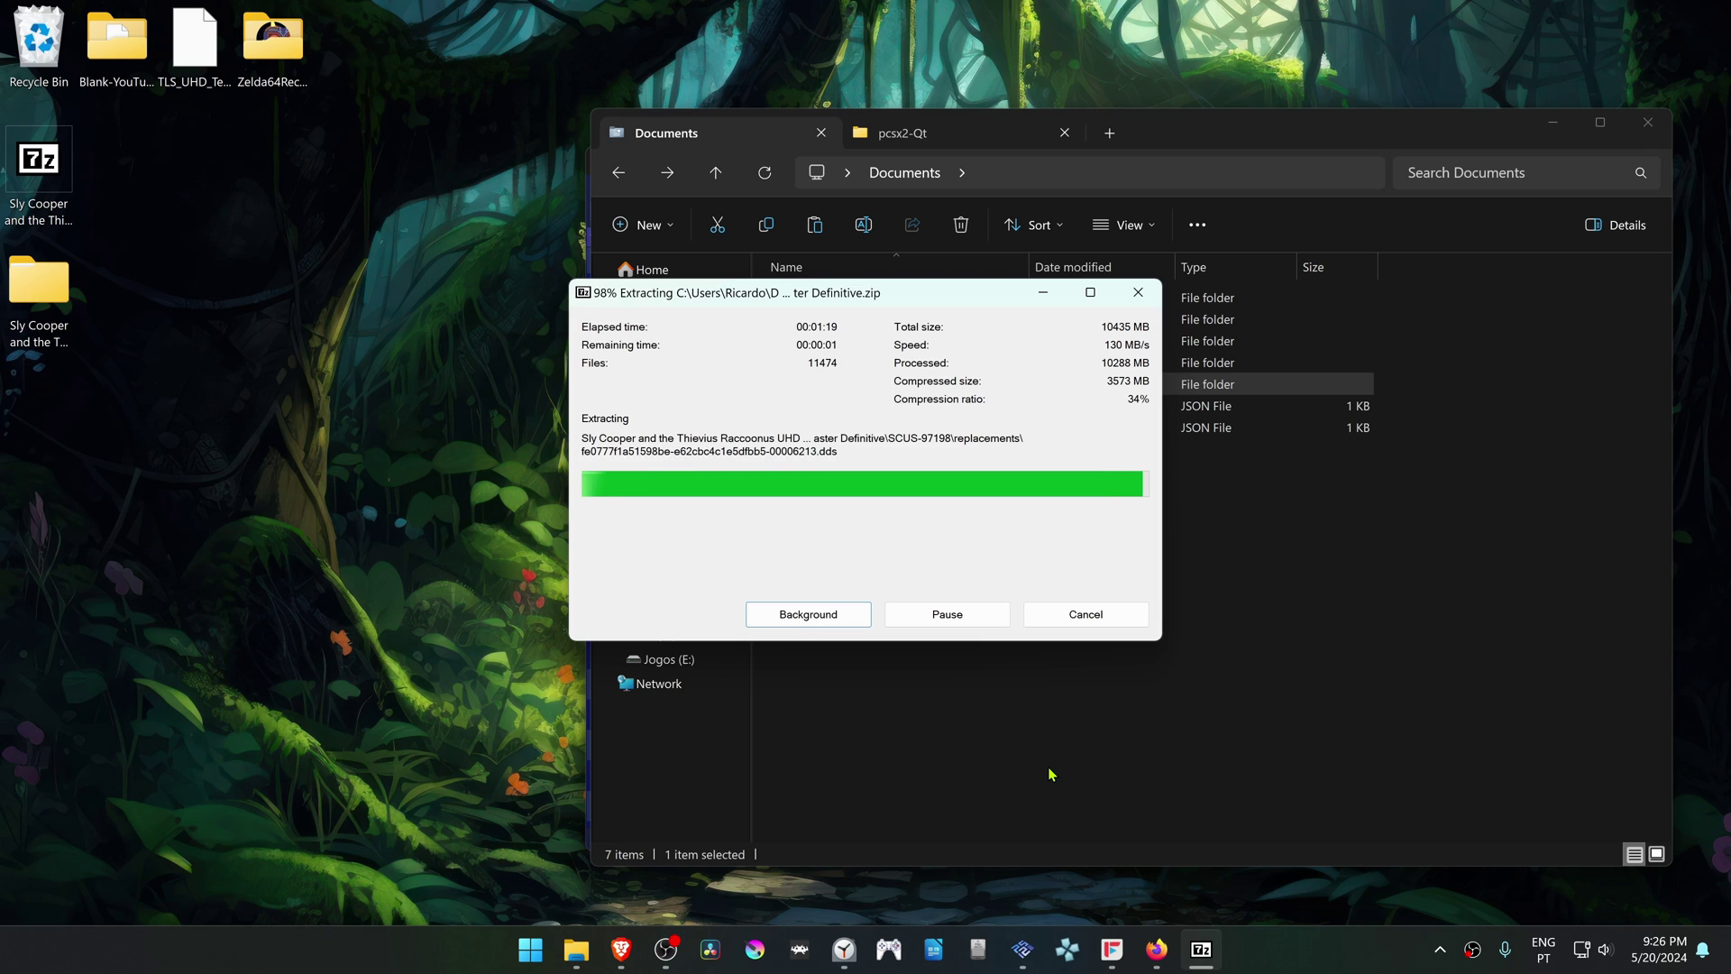
double_click(39, 287)
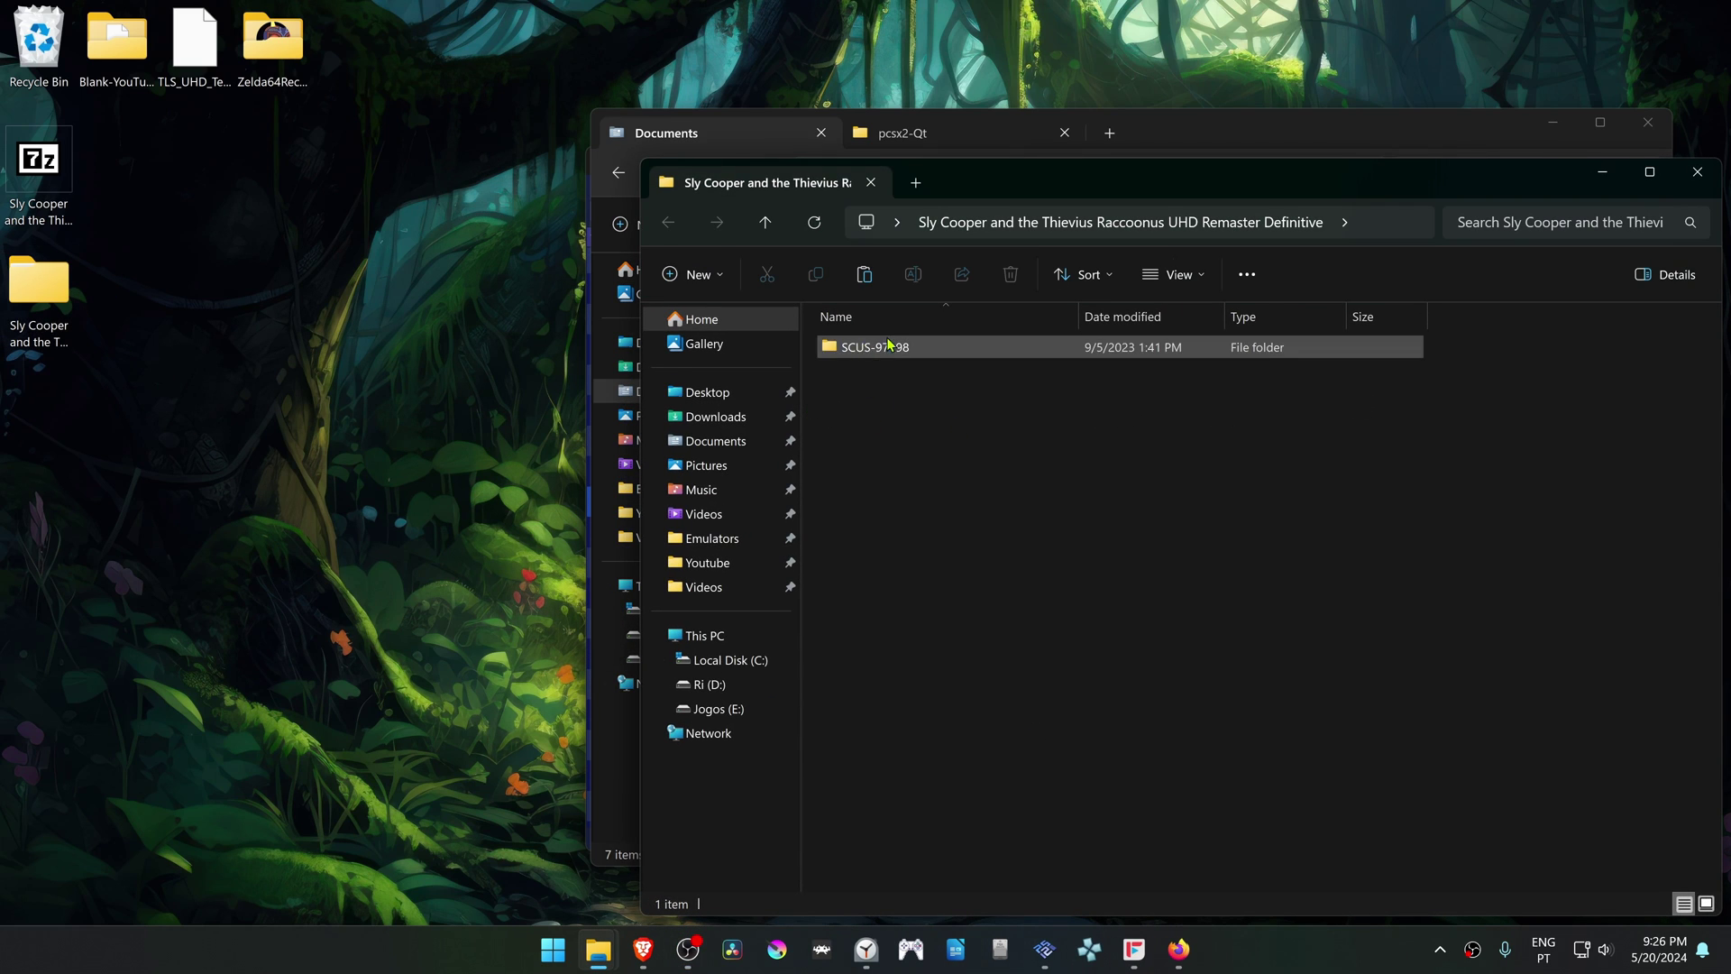
right_click(901, 353)
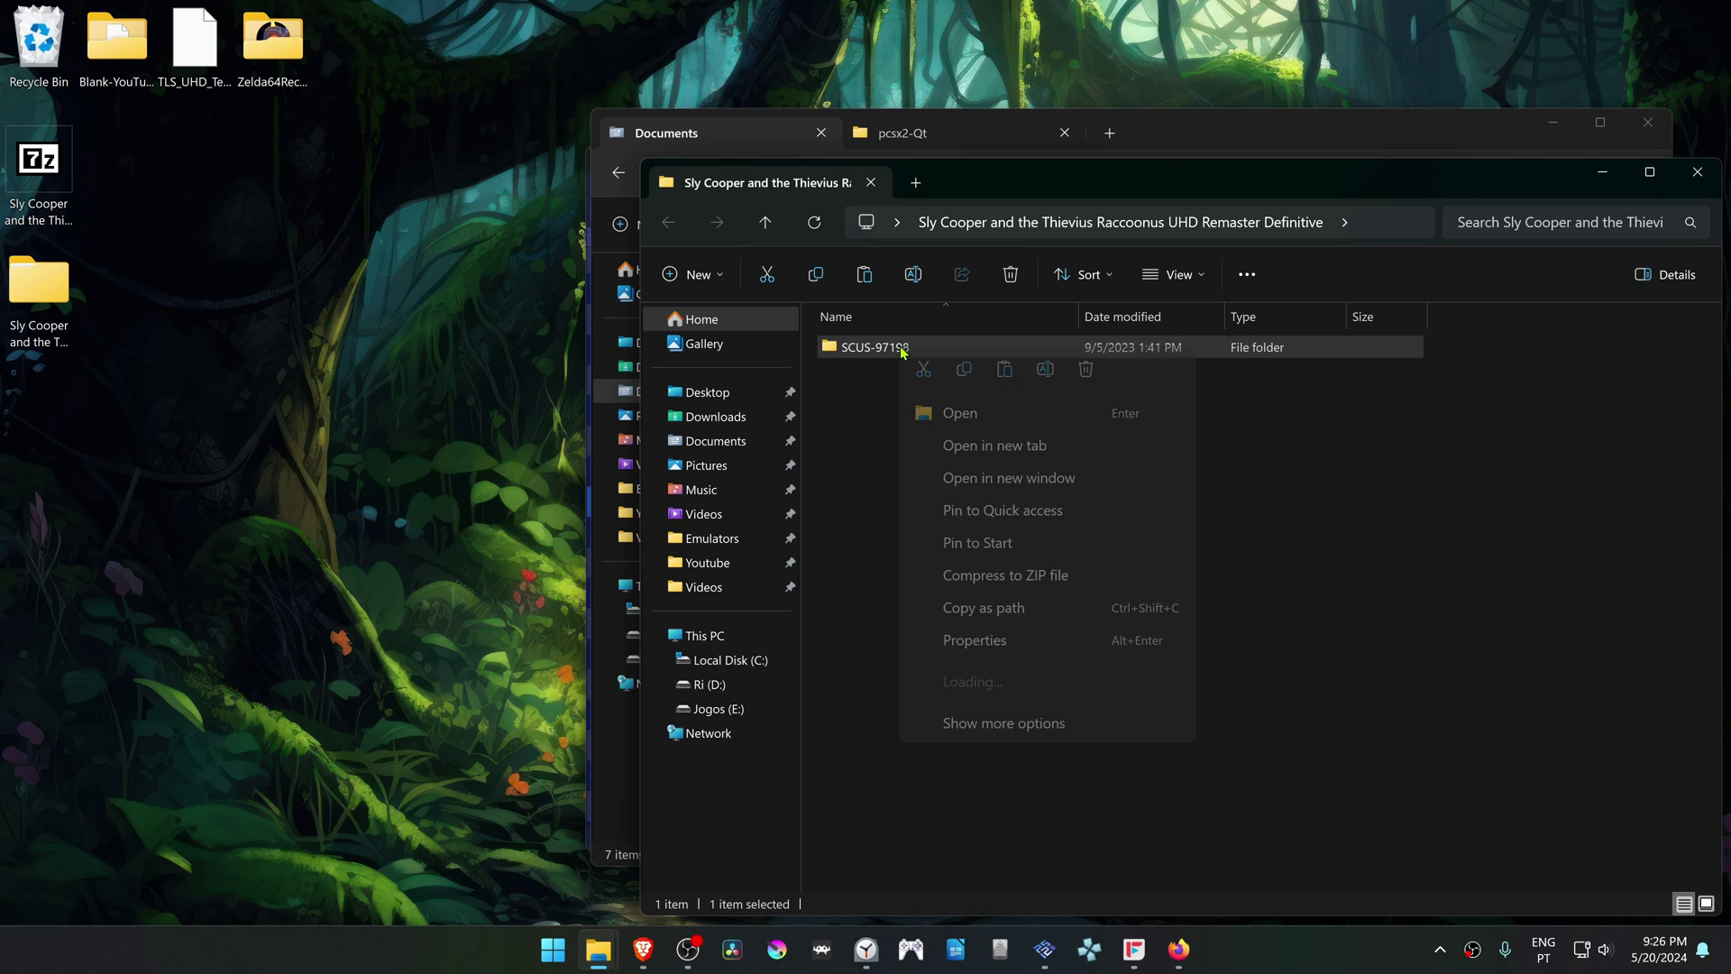
key("Escape")
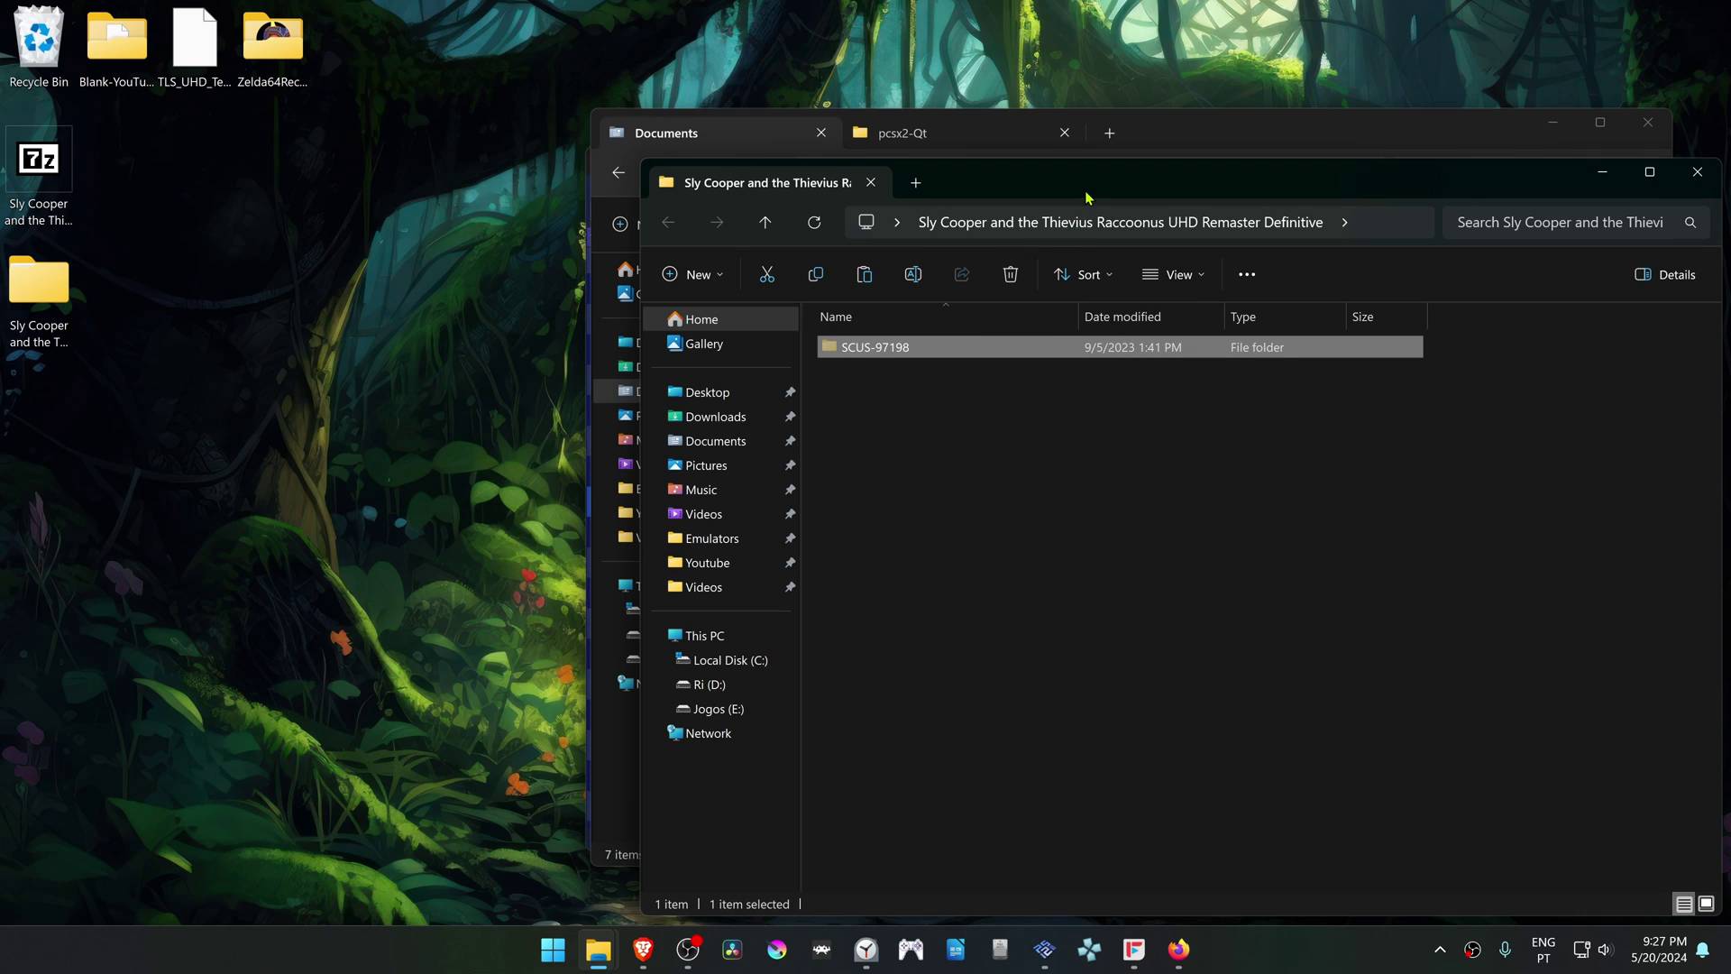
left_click_drag(1090, 194, 917, 217)
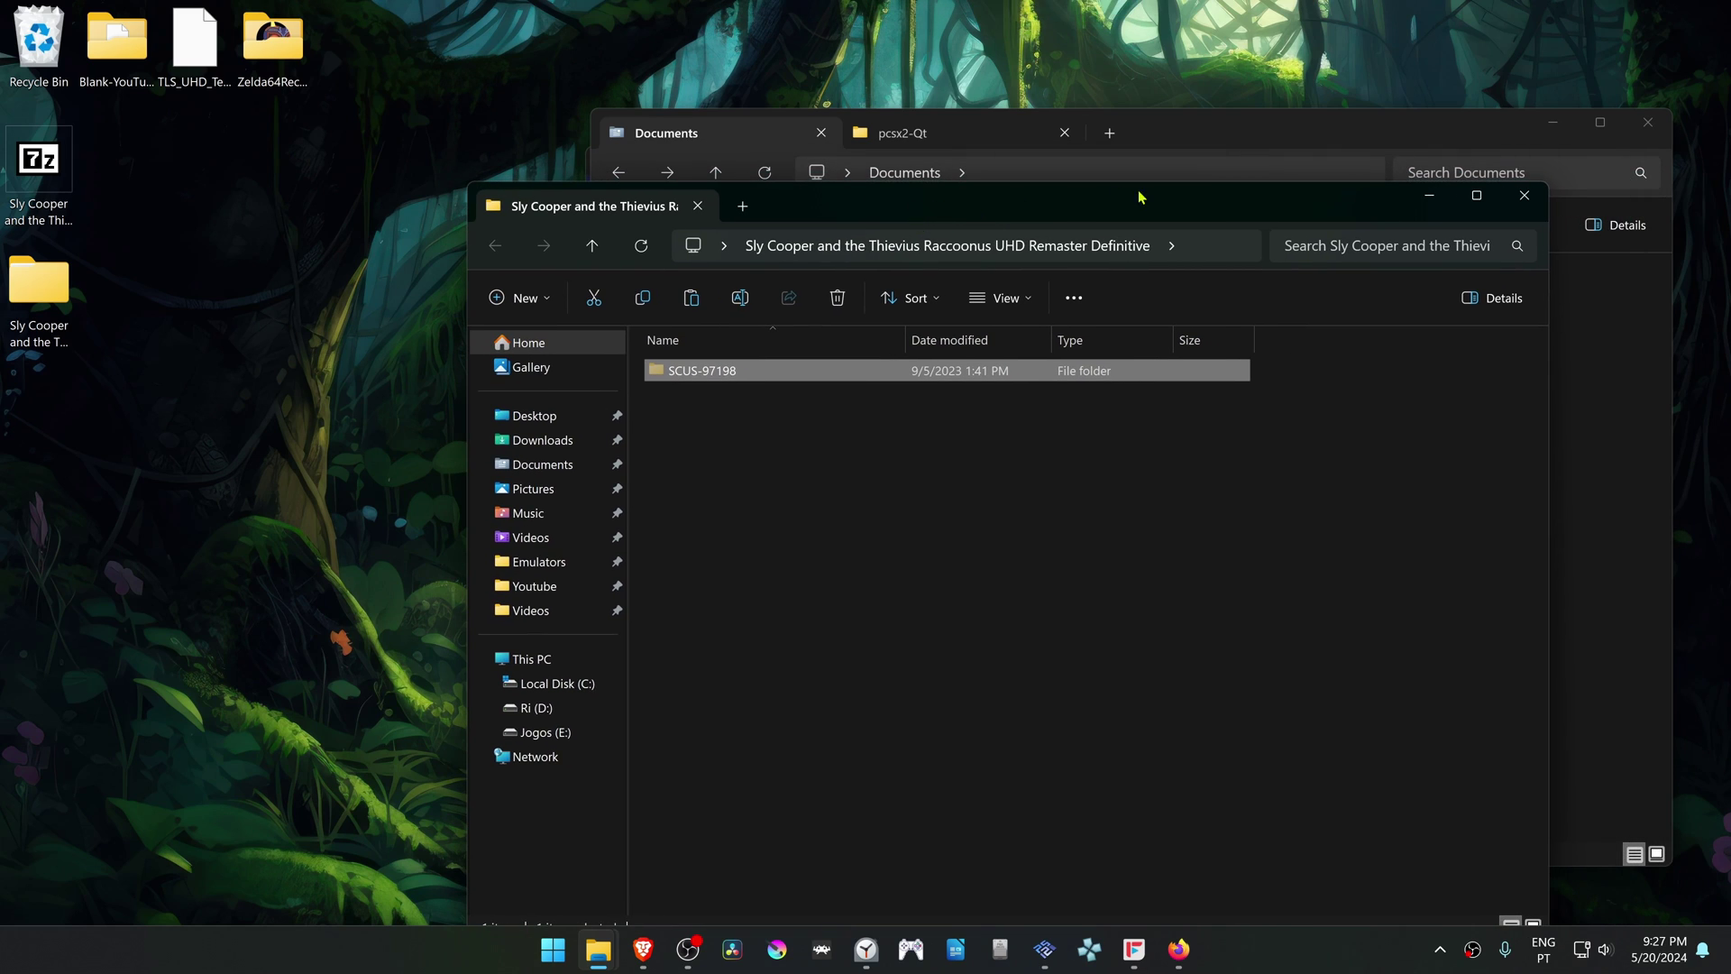
- Paste SCUS-97198 into the pcsx2-Qt textures folder next to SLUS-21134, then bring PCSX2 forward
left_click(1525, 196)
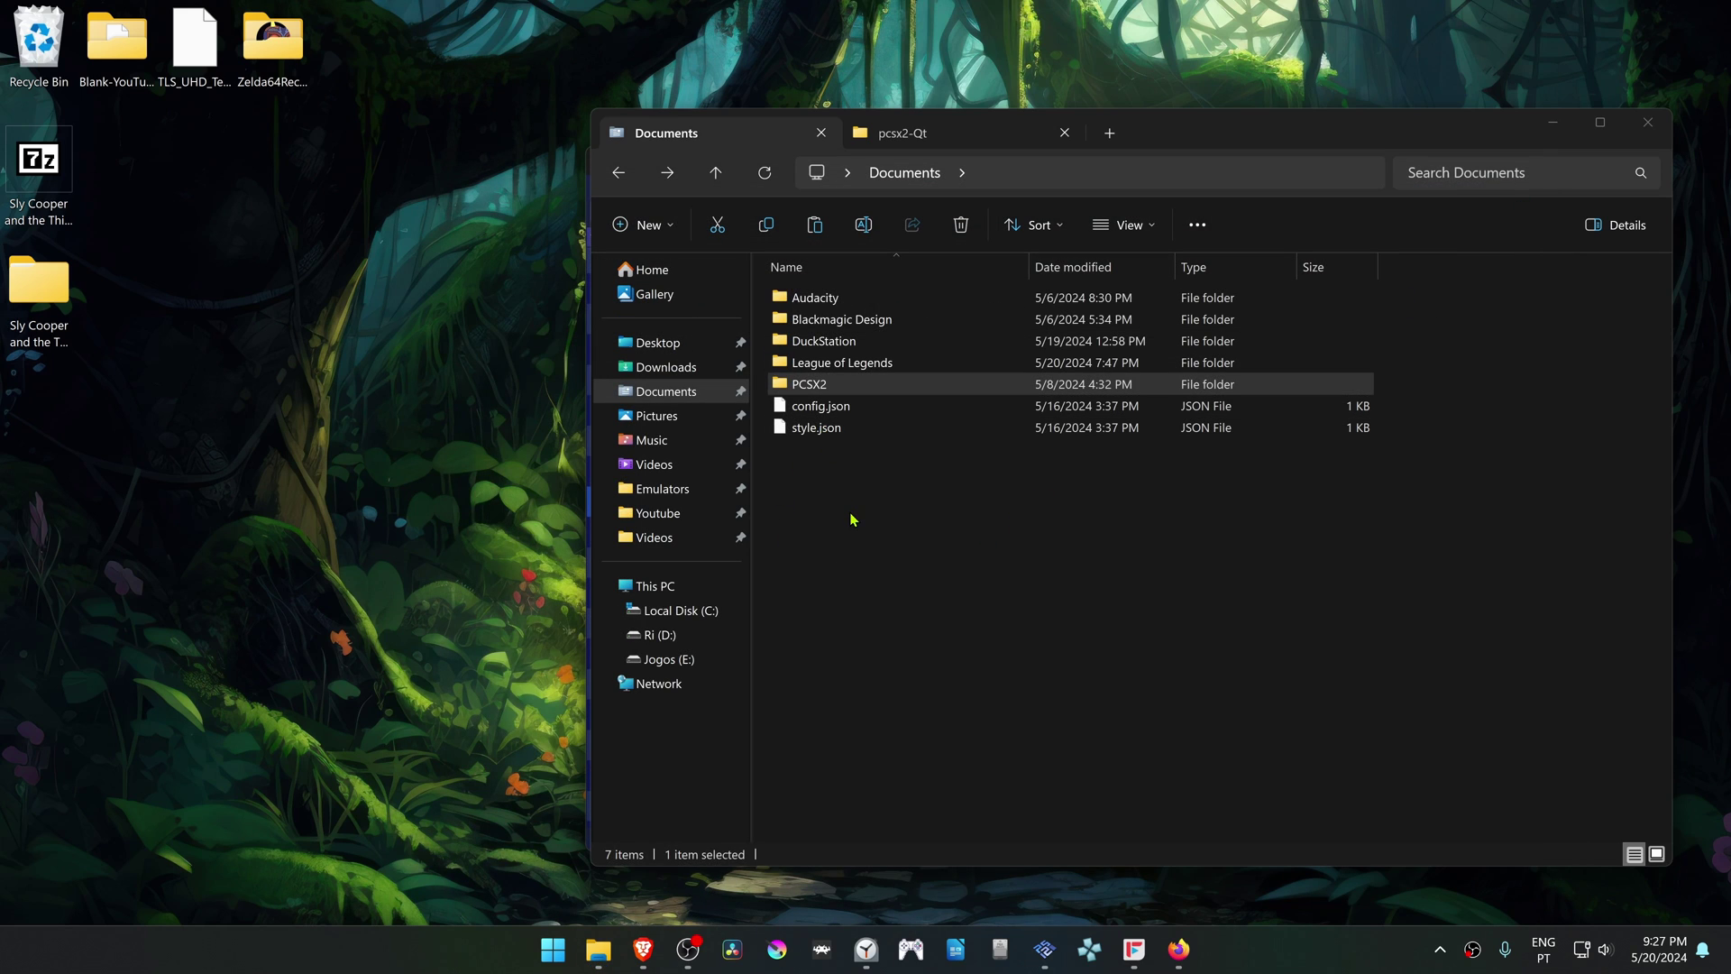
mouse_move(665, 391)
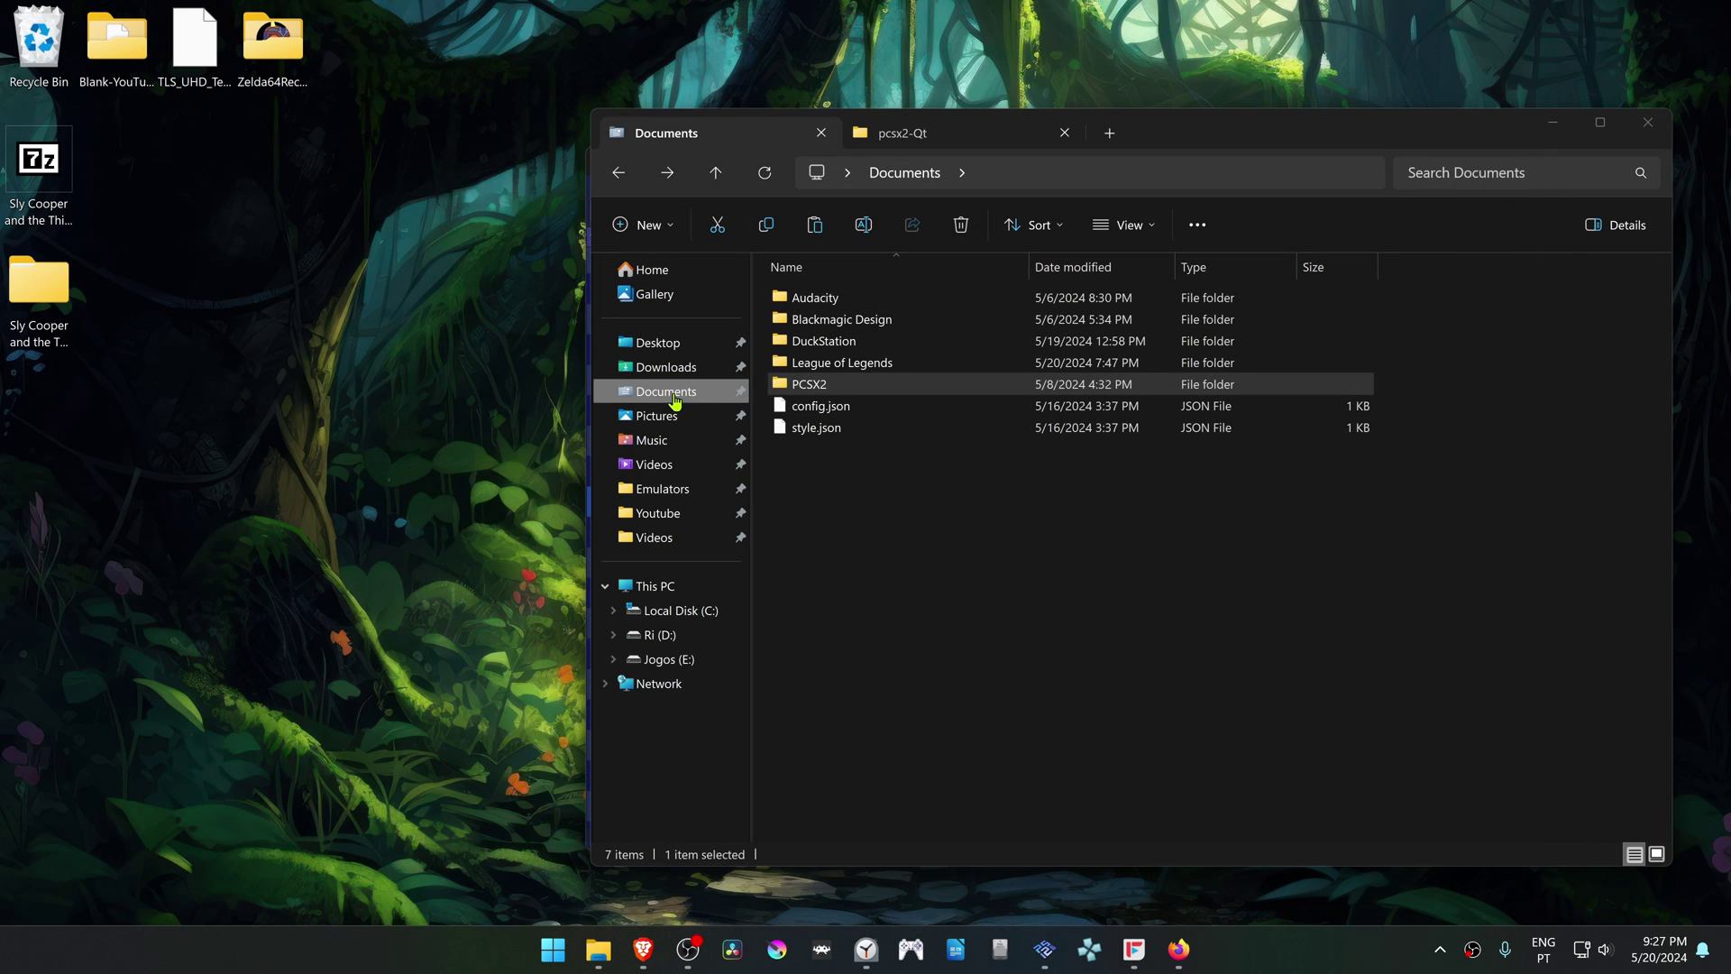
double_click(822, 386)
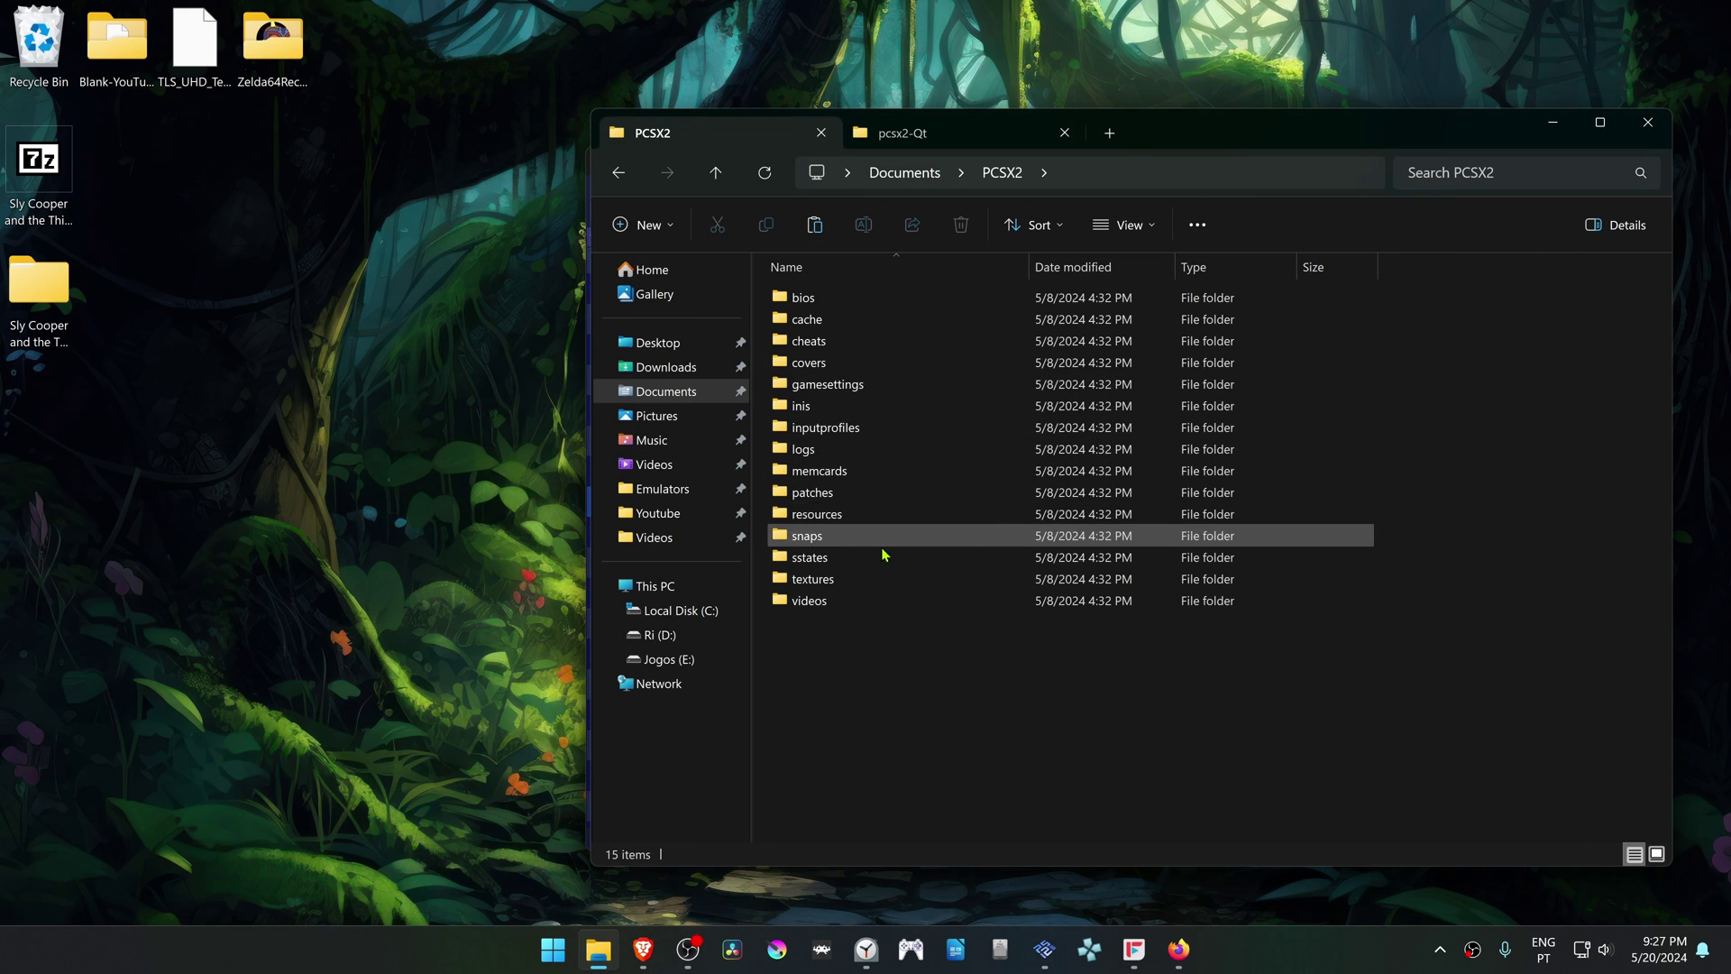
double_click(835, 579)
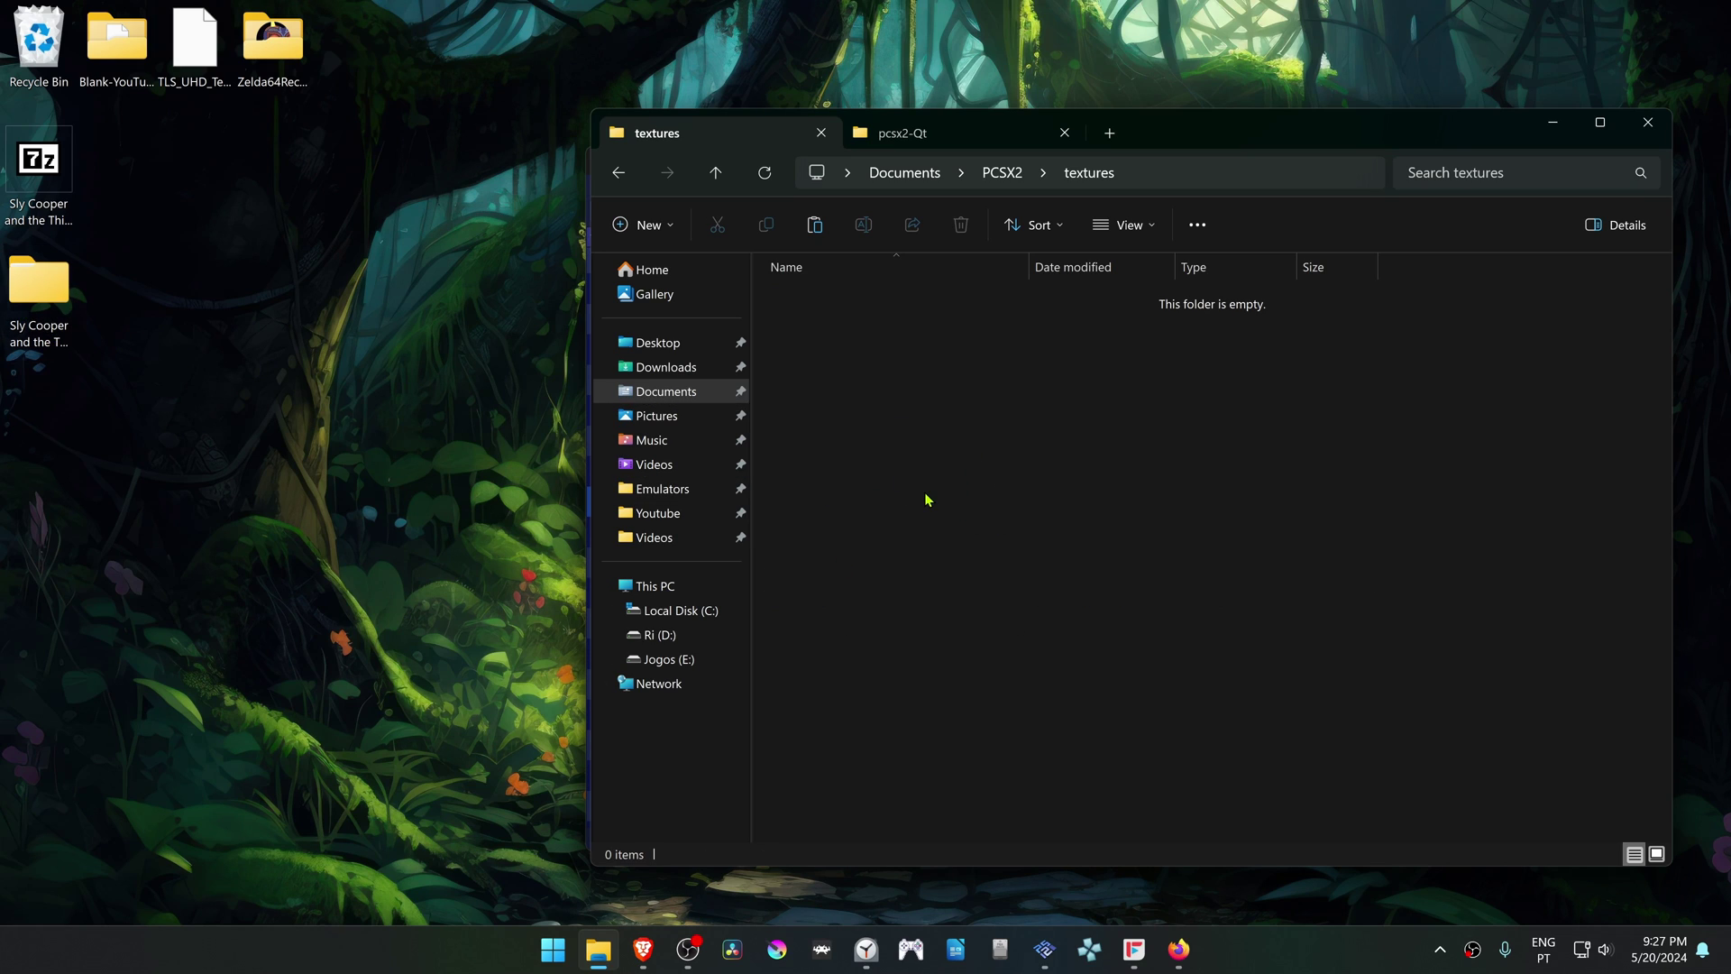
left_click(937, 136)
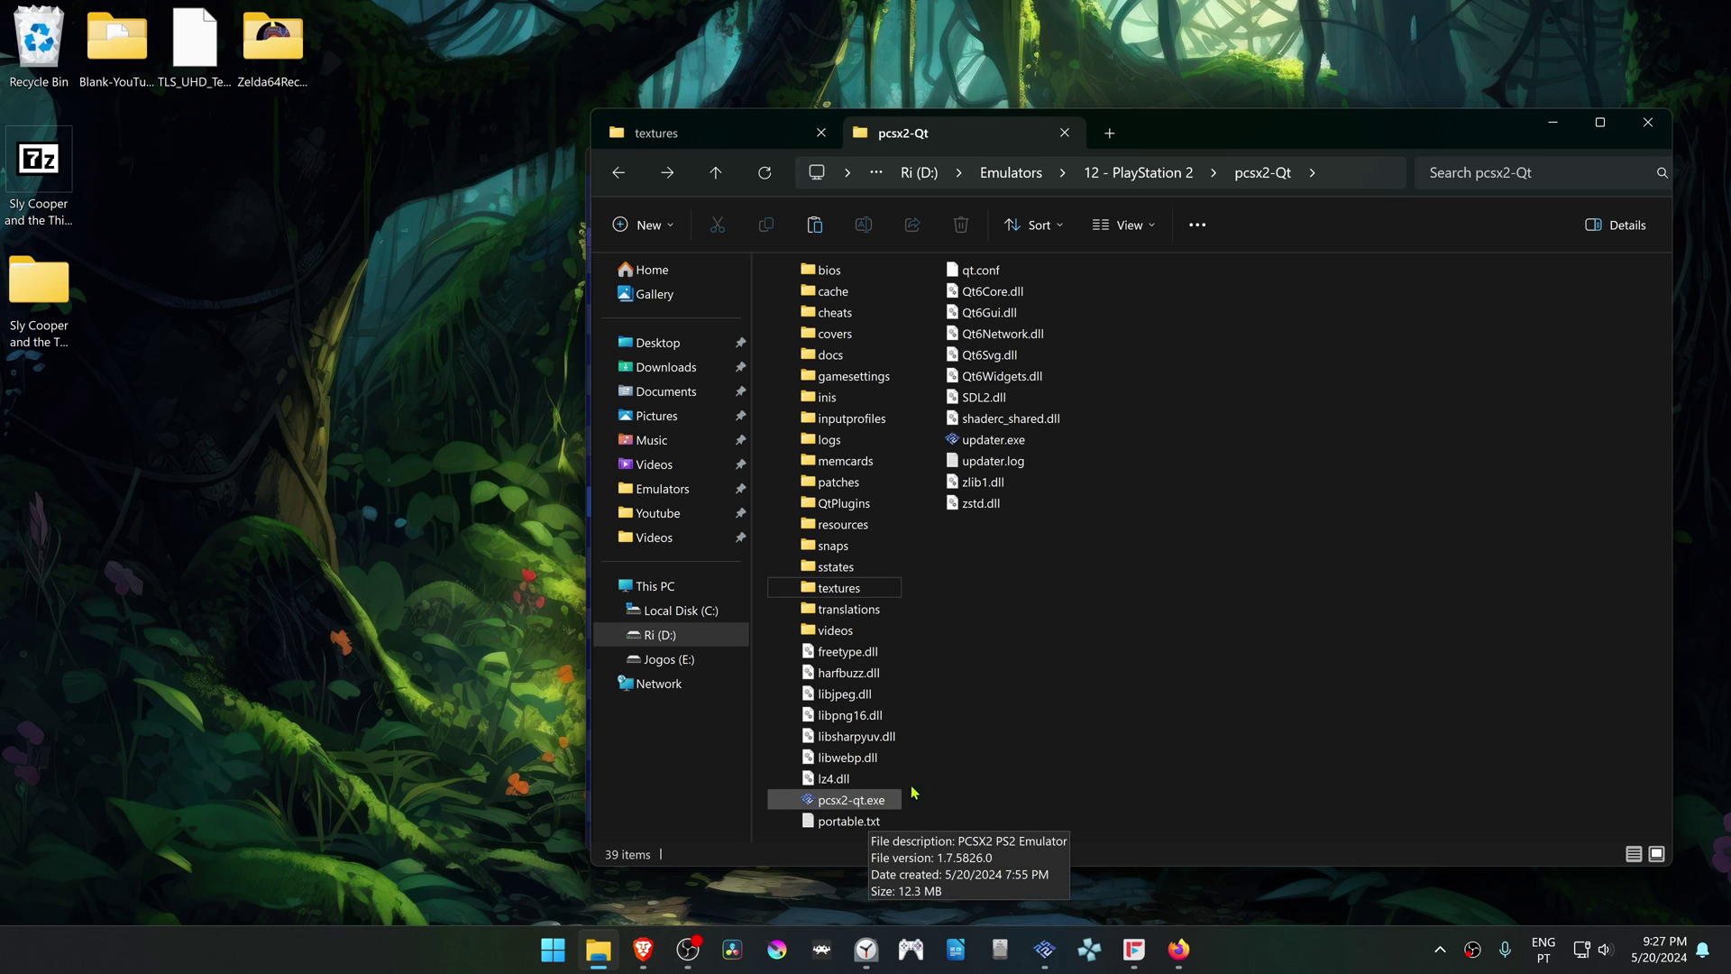
double_click(860, 590)
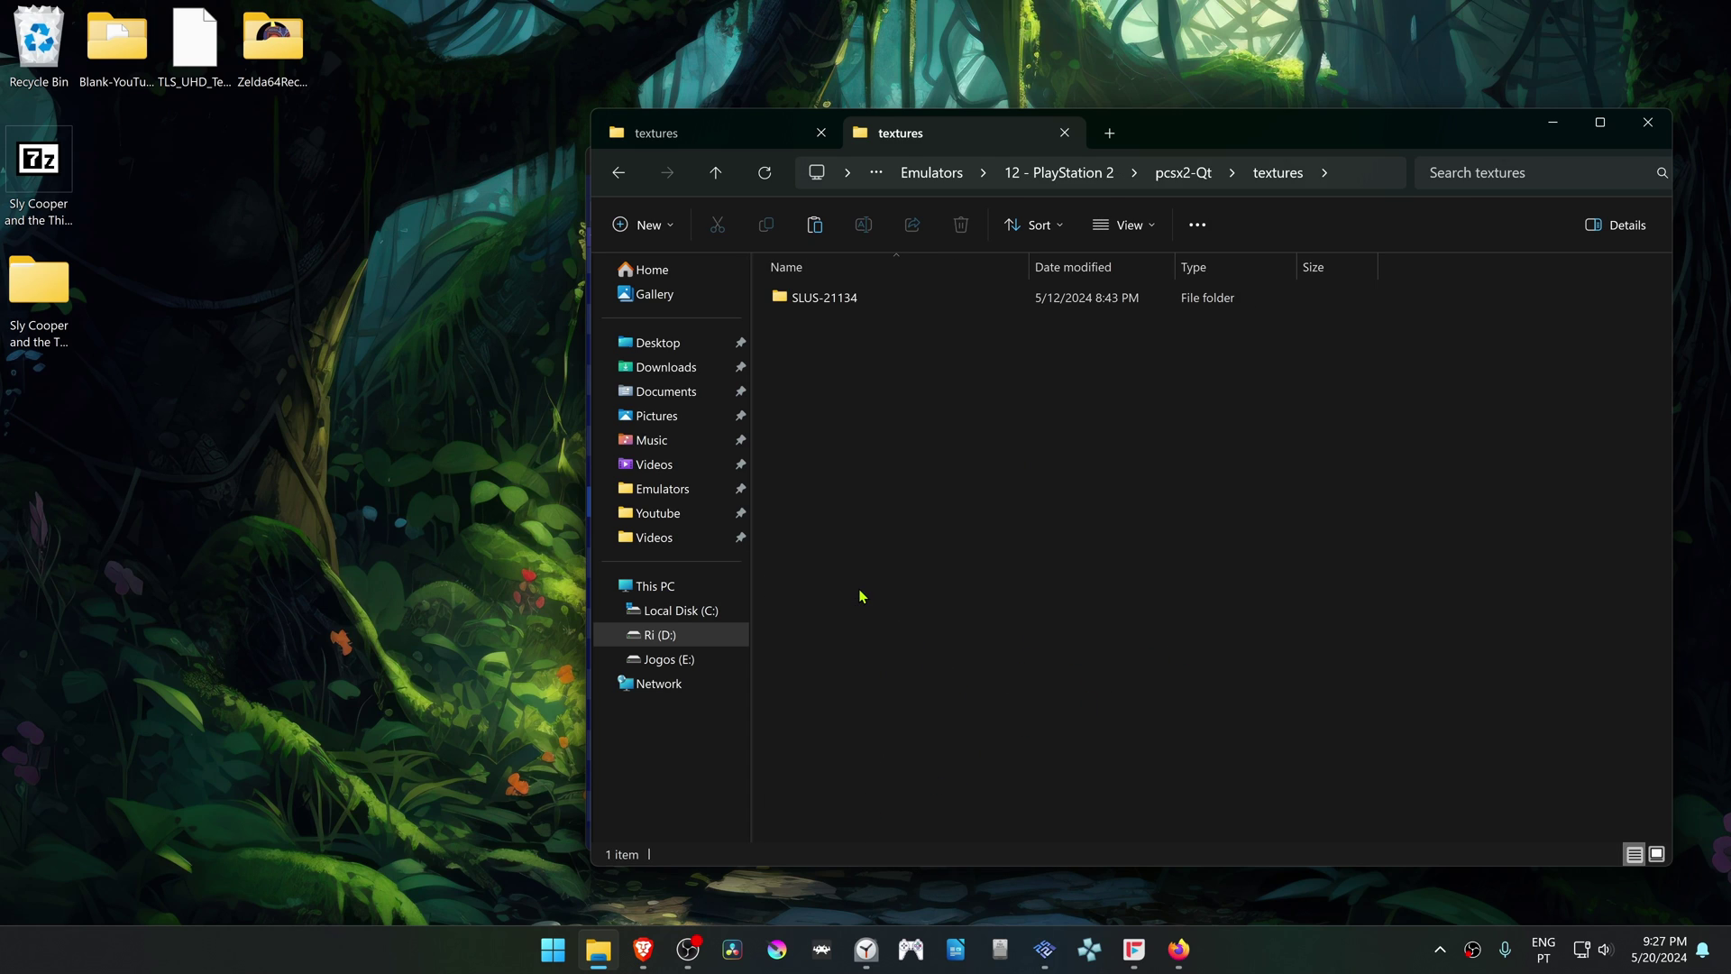
right_click(924, 585)
left_click(942, 606)
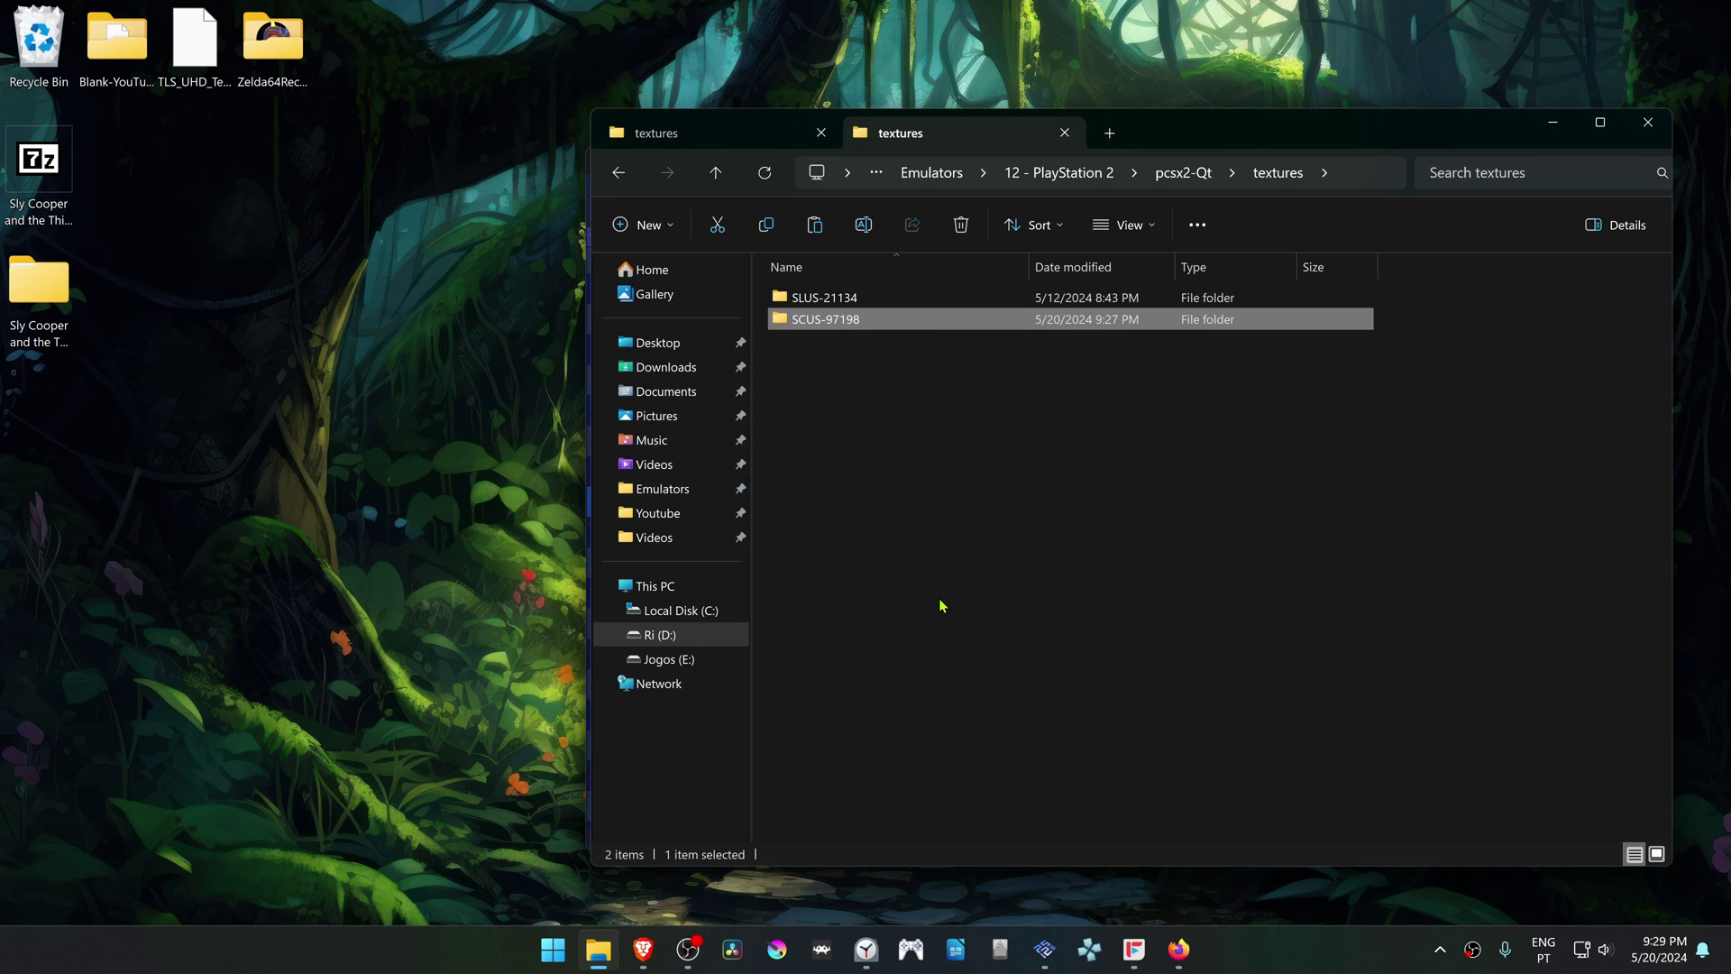
left_click(1046, 949)
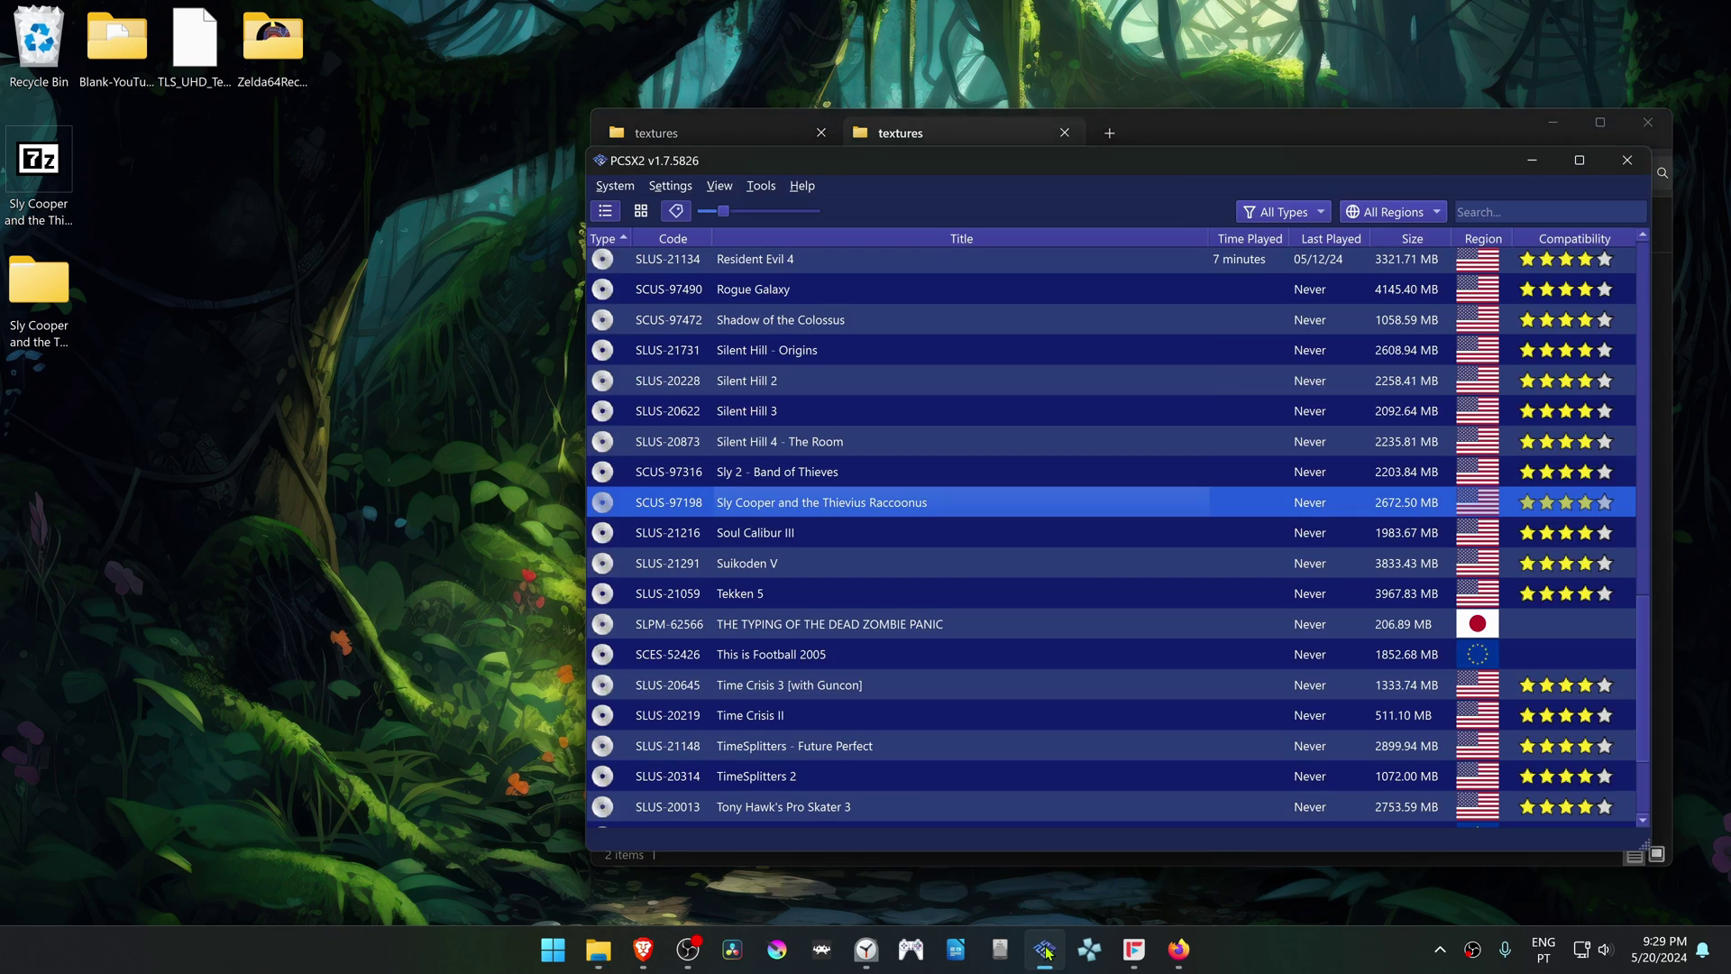
- Set Sly Cooper's per-game Graphics > Rendering Internal Resolution to 6x Native (~2160p/4K)
right_click(852, 494)
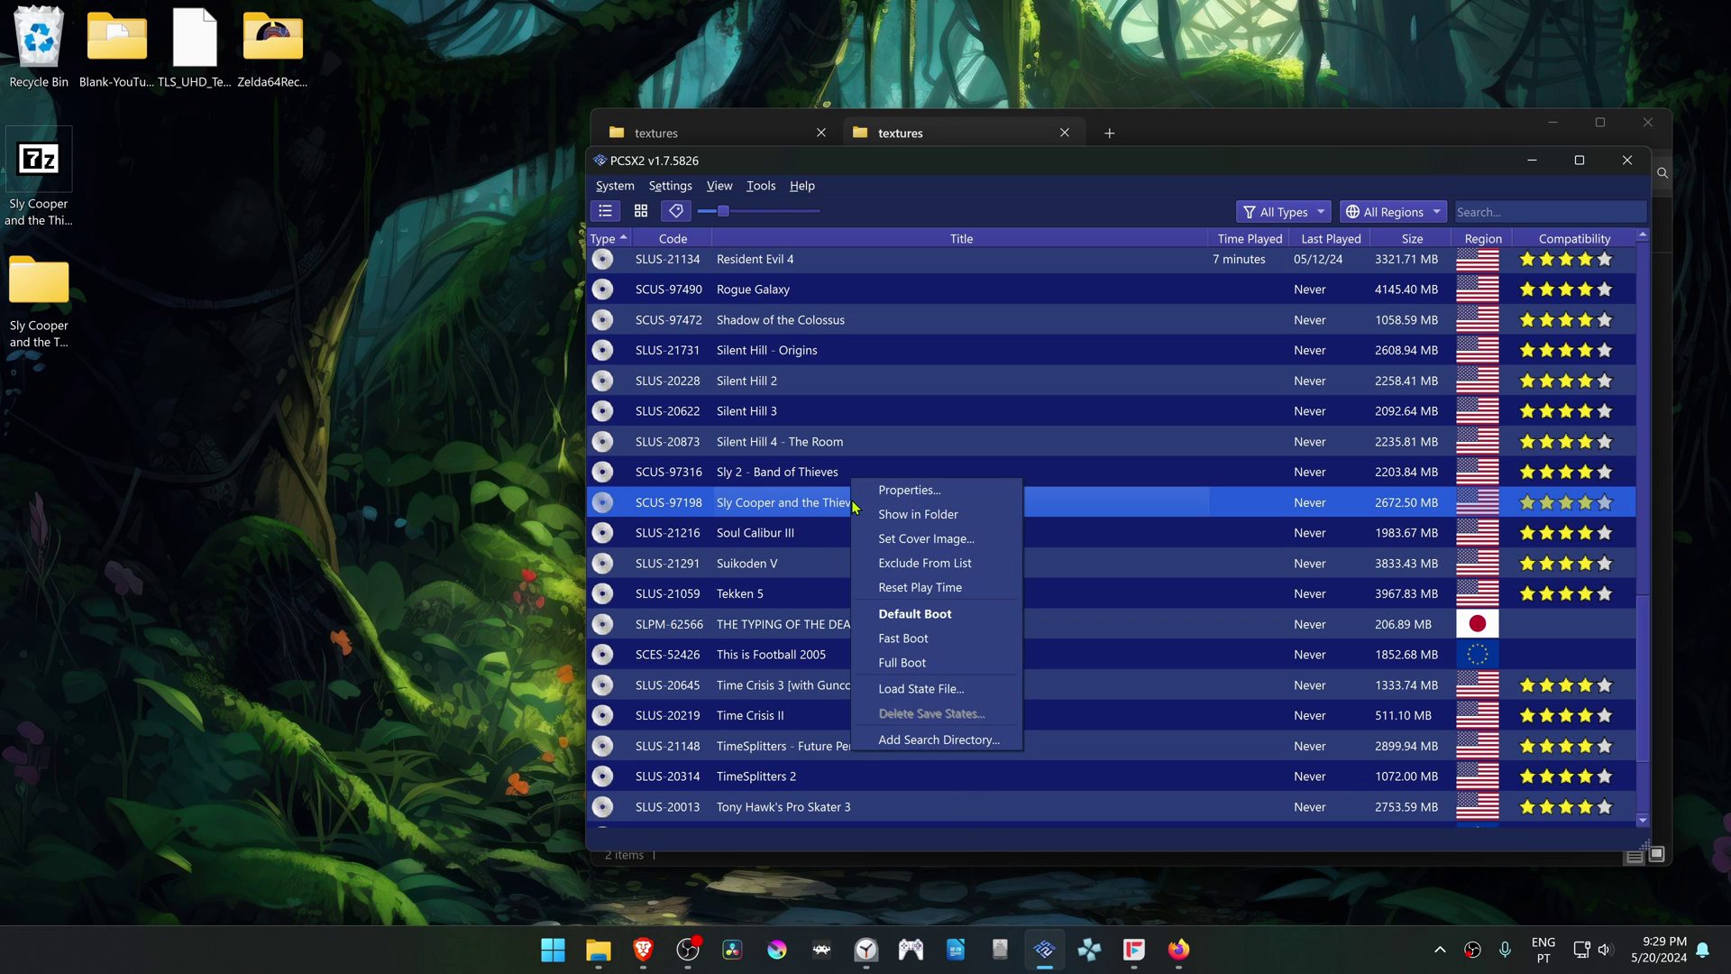
left_click(1002, 496)
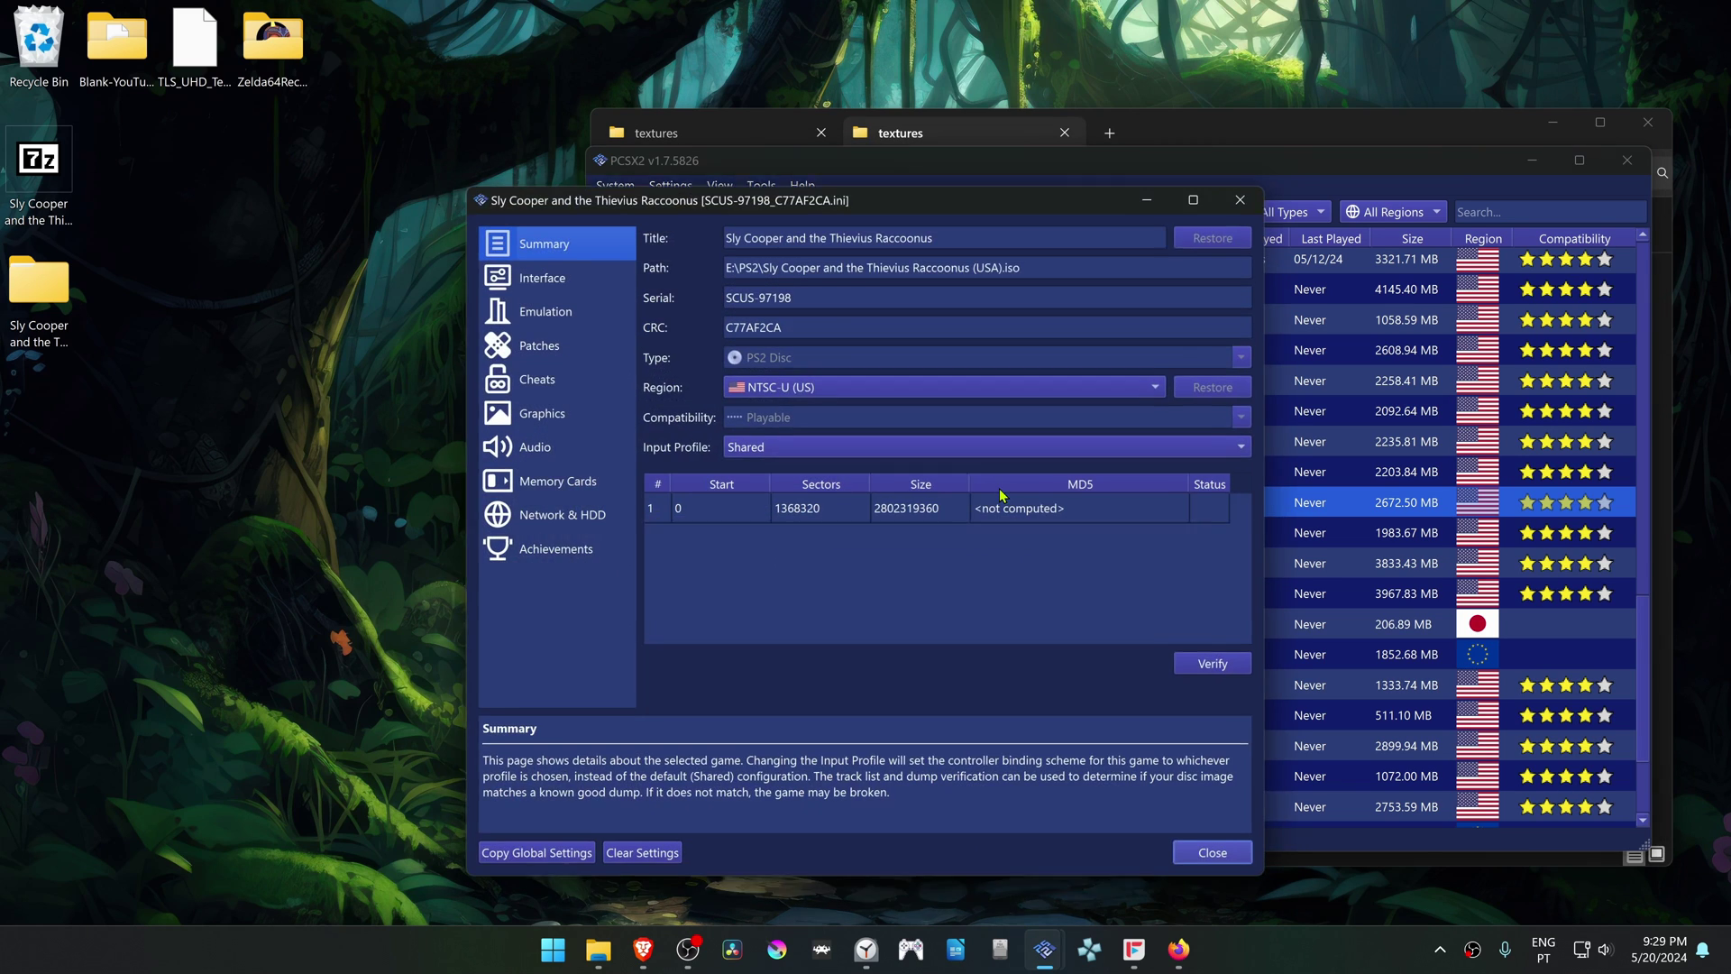
left_click(572, 415)
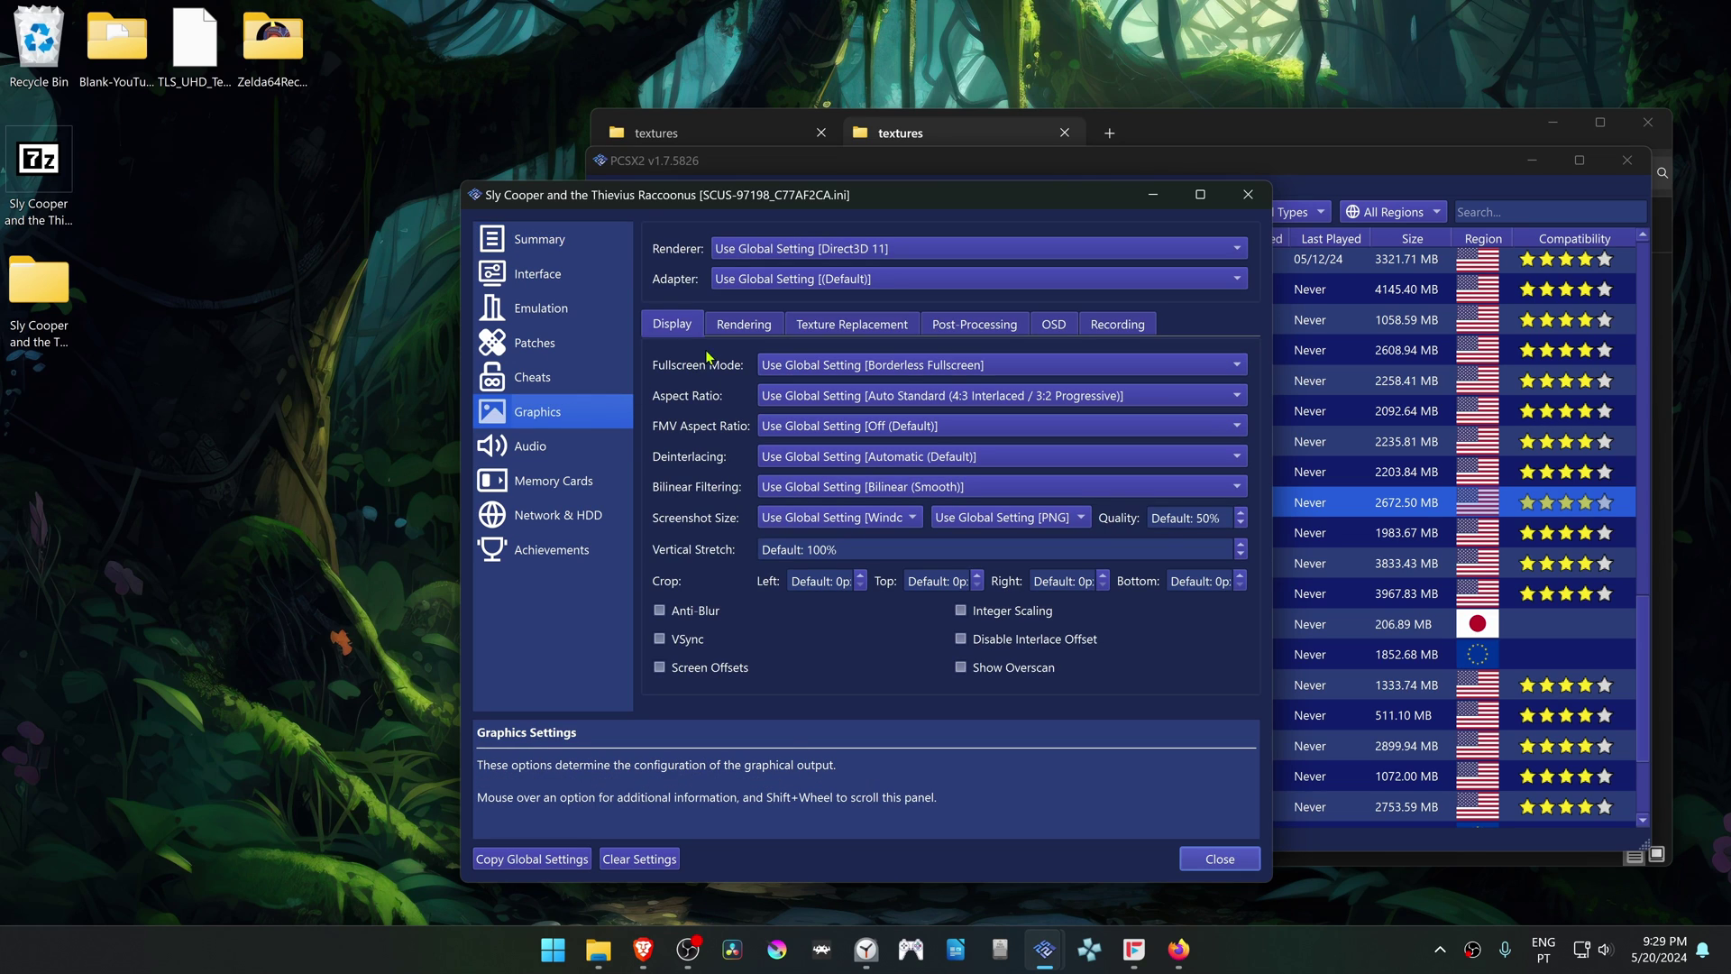
left_click(760, 335)
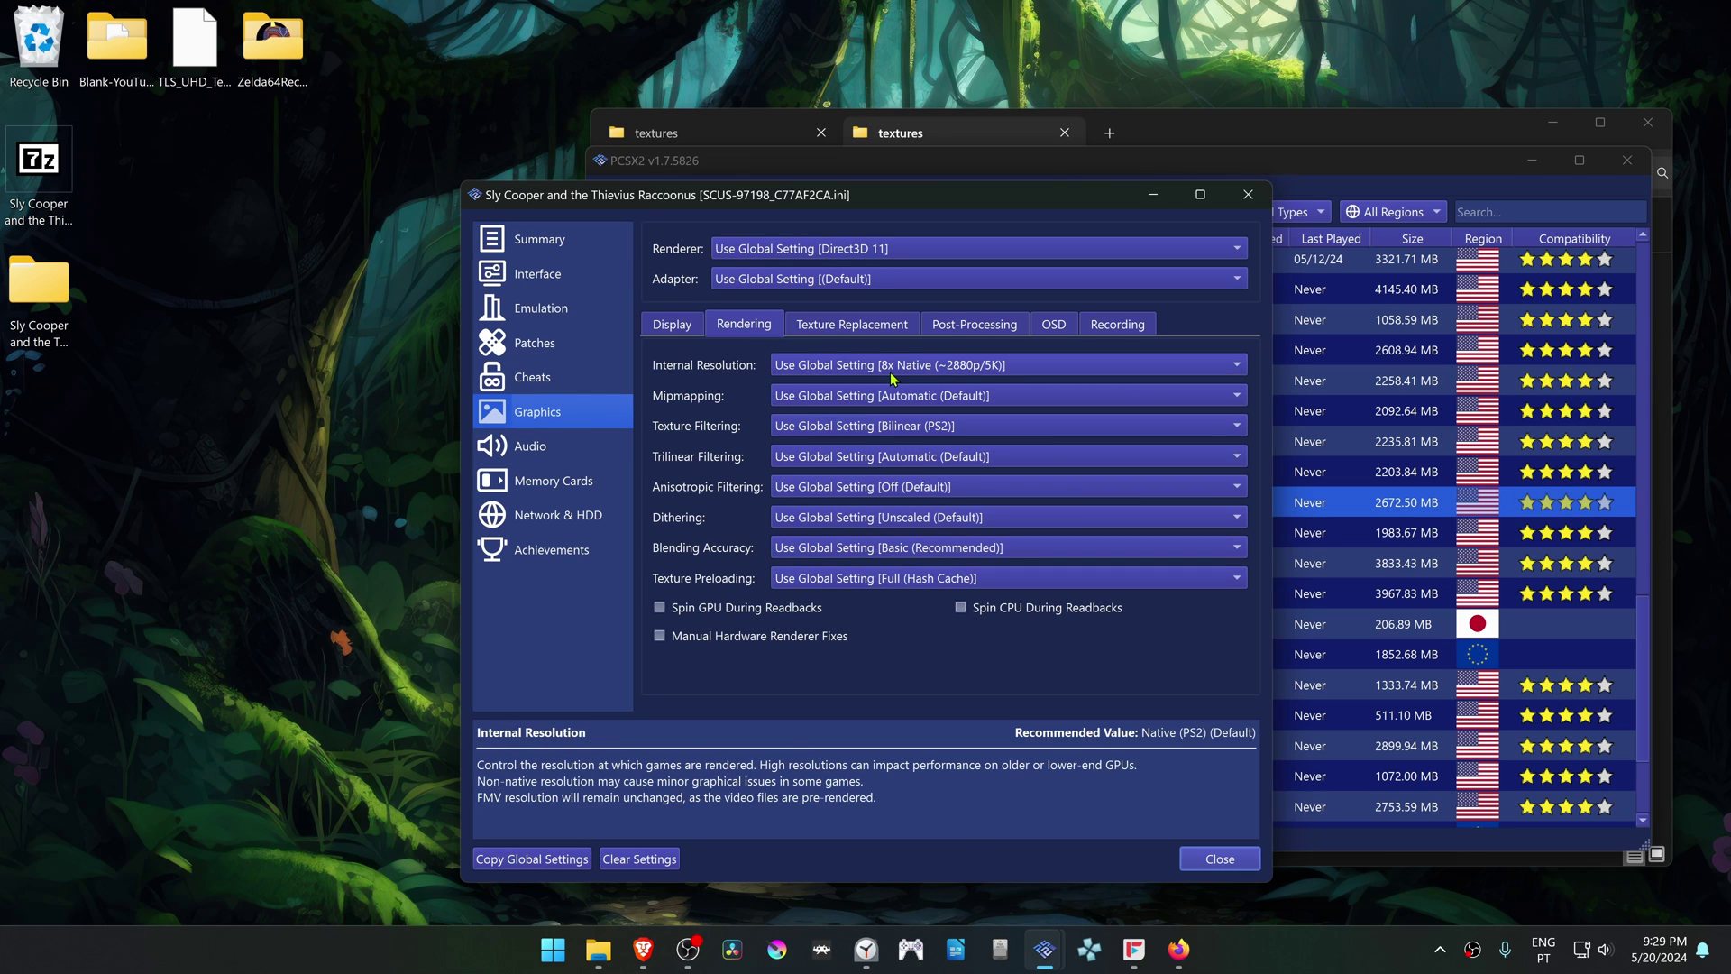
left_click(857, 370)
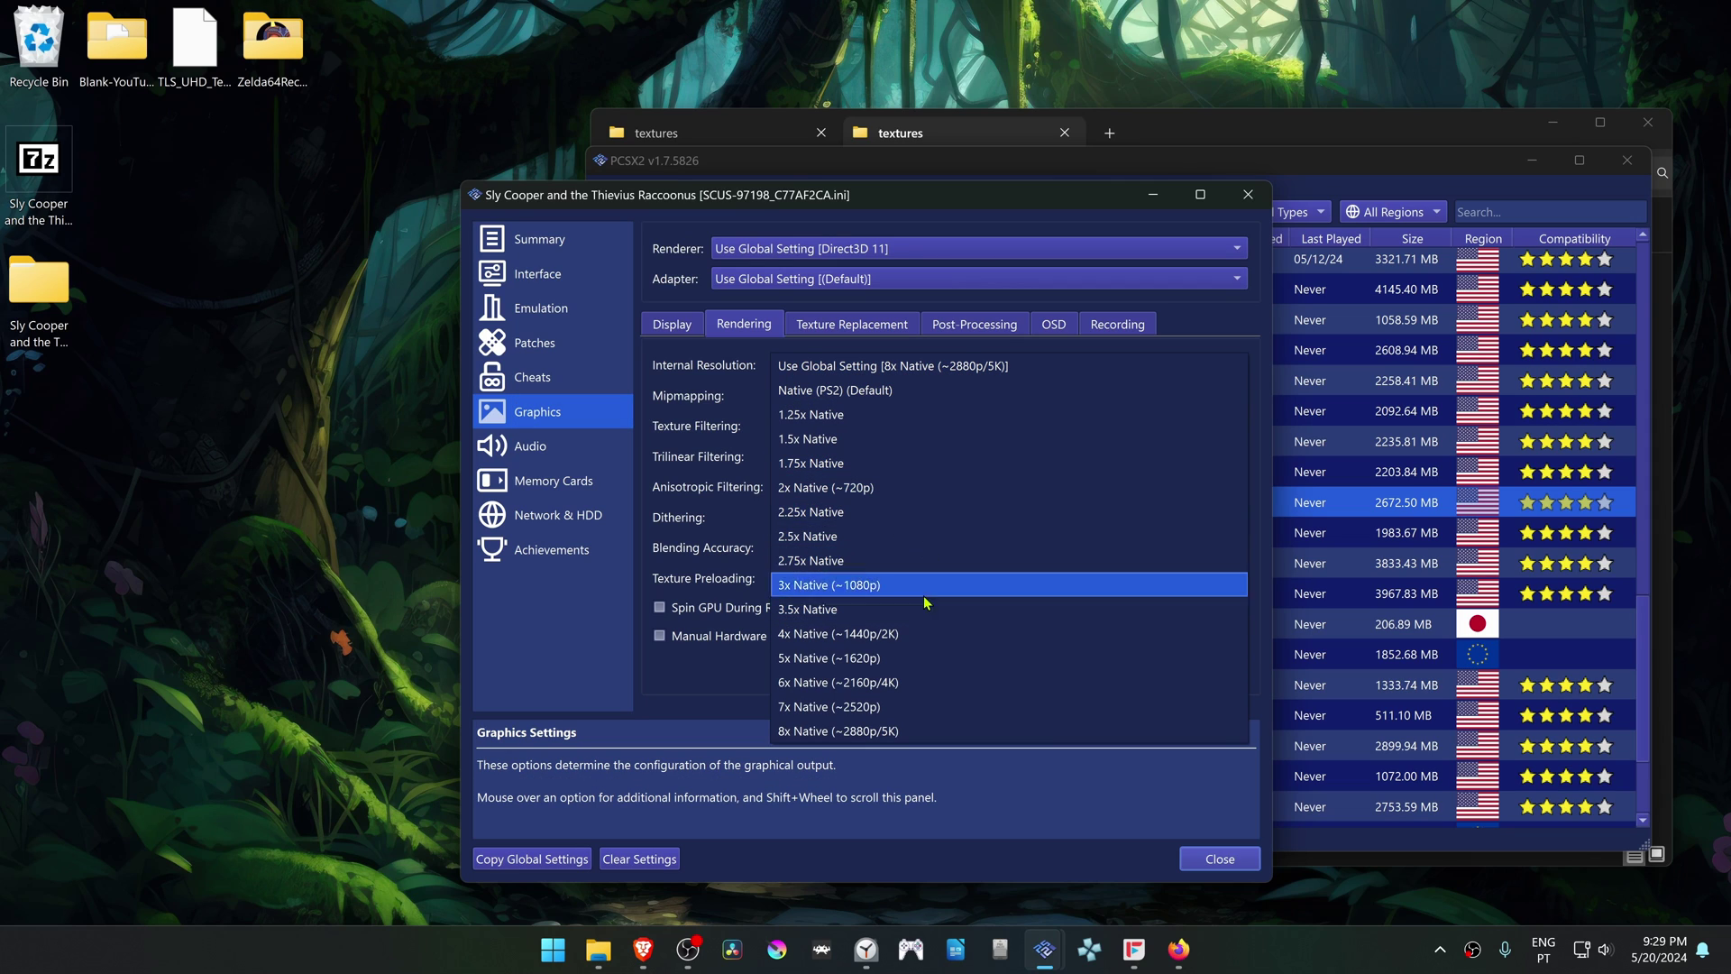
left_click(923, 683)
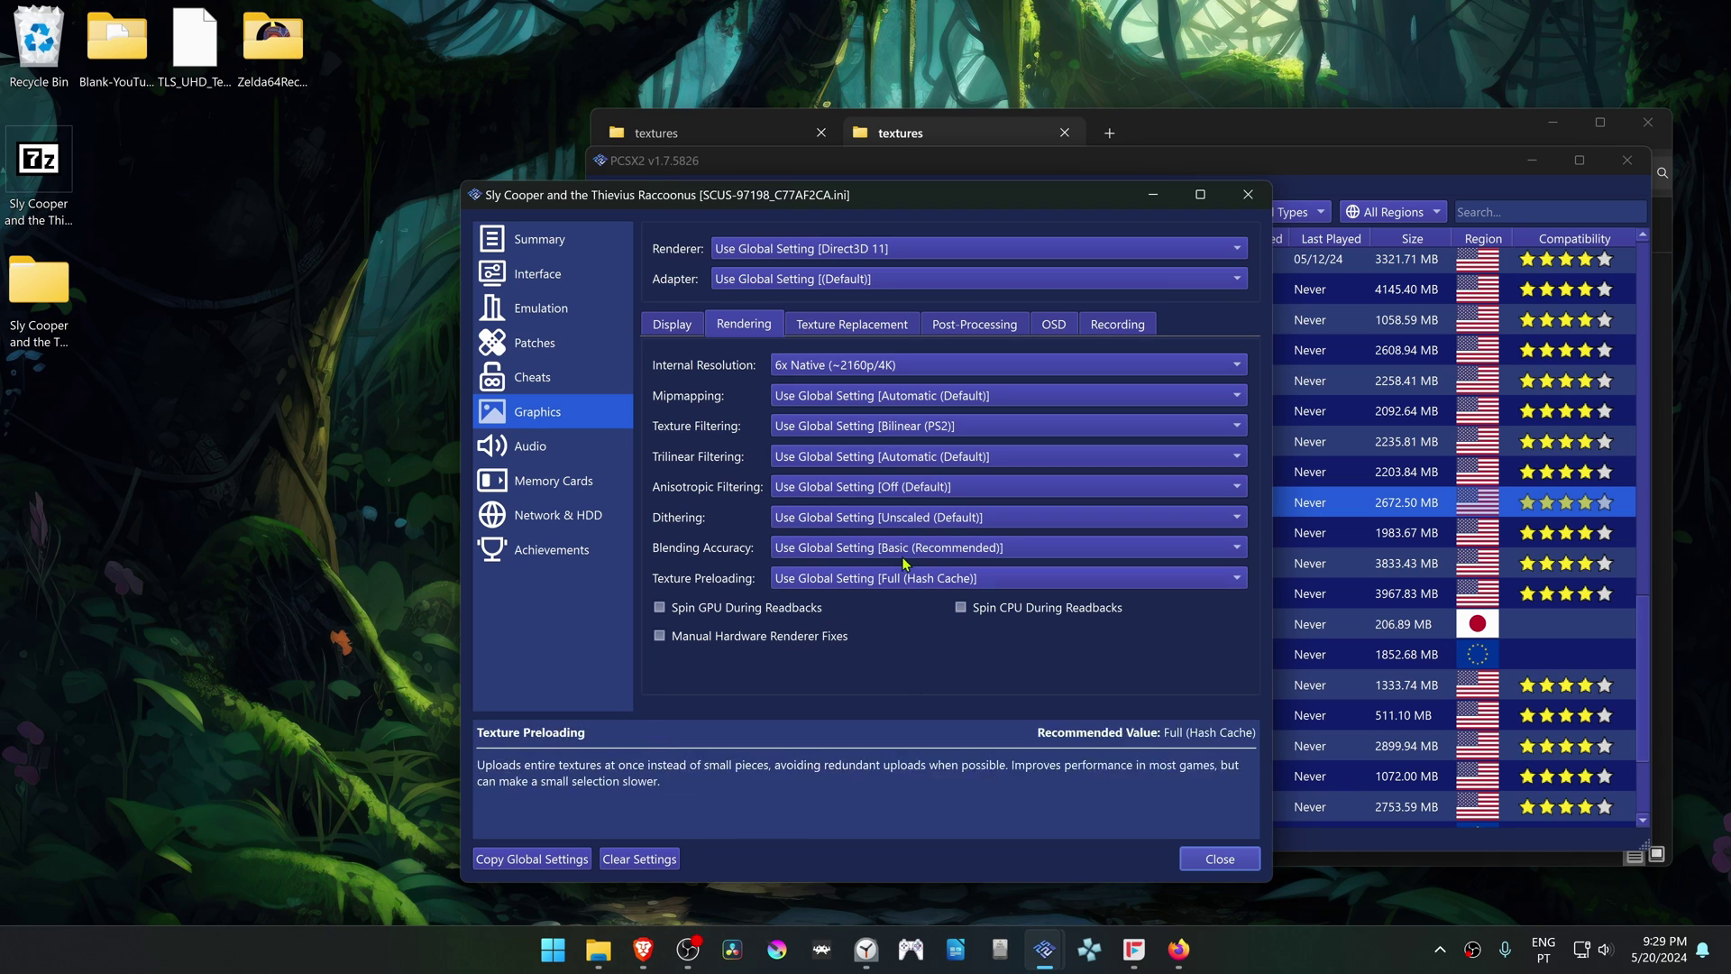
- Enable Load Textures and Asynchronous Texture Loading under Texture Replacement, then close the properties
left_click(824, 335)
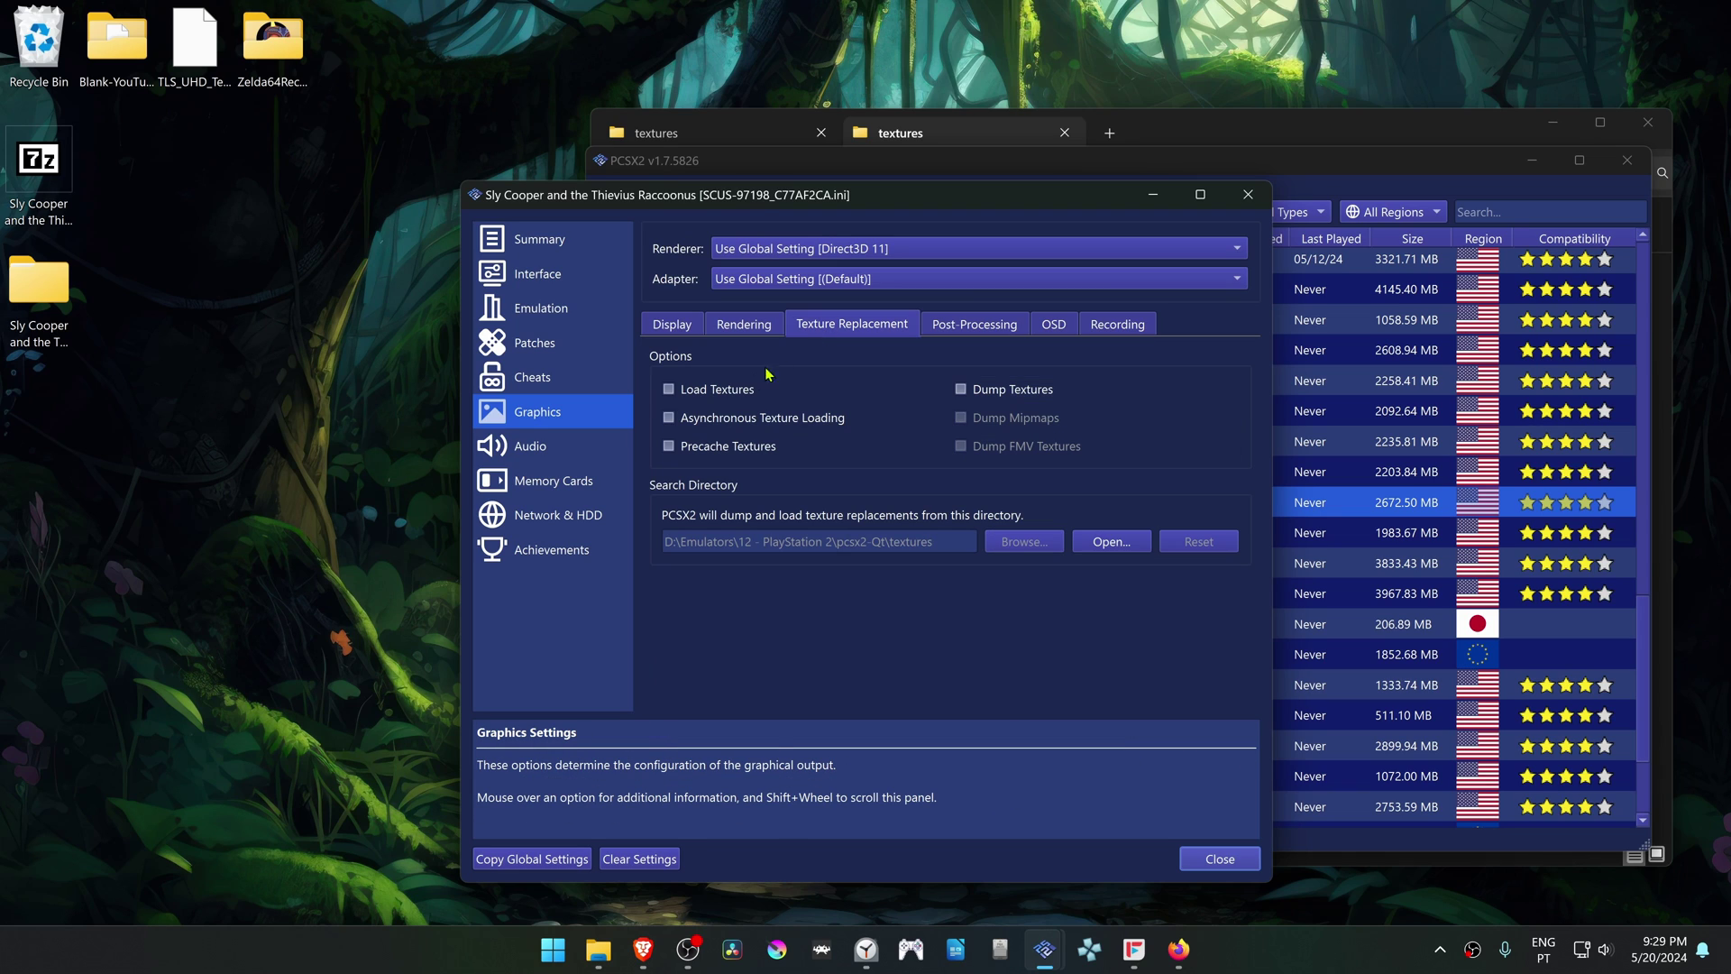
left_click(692, 393)
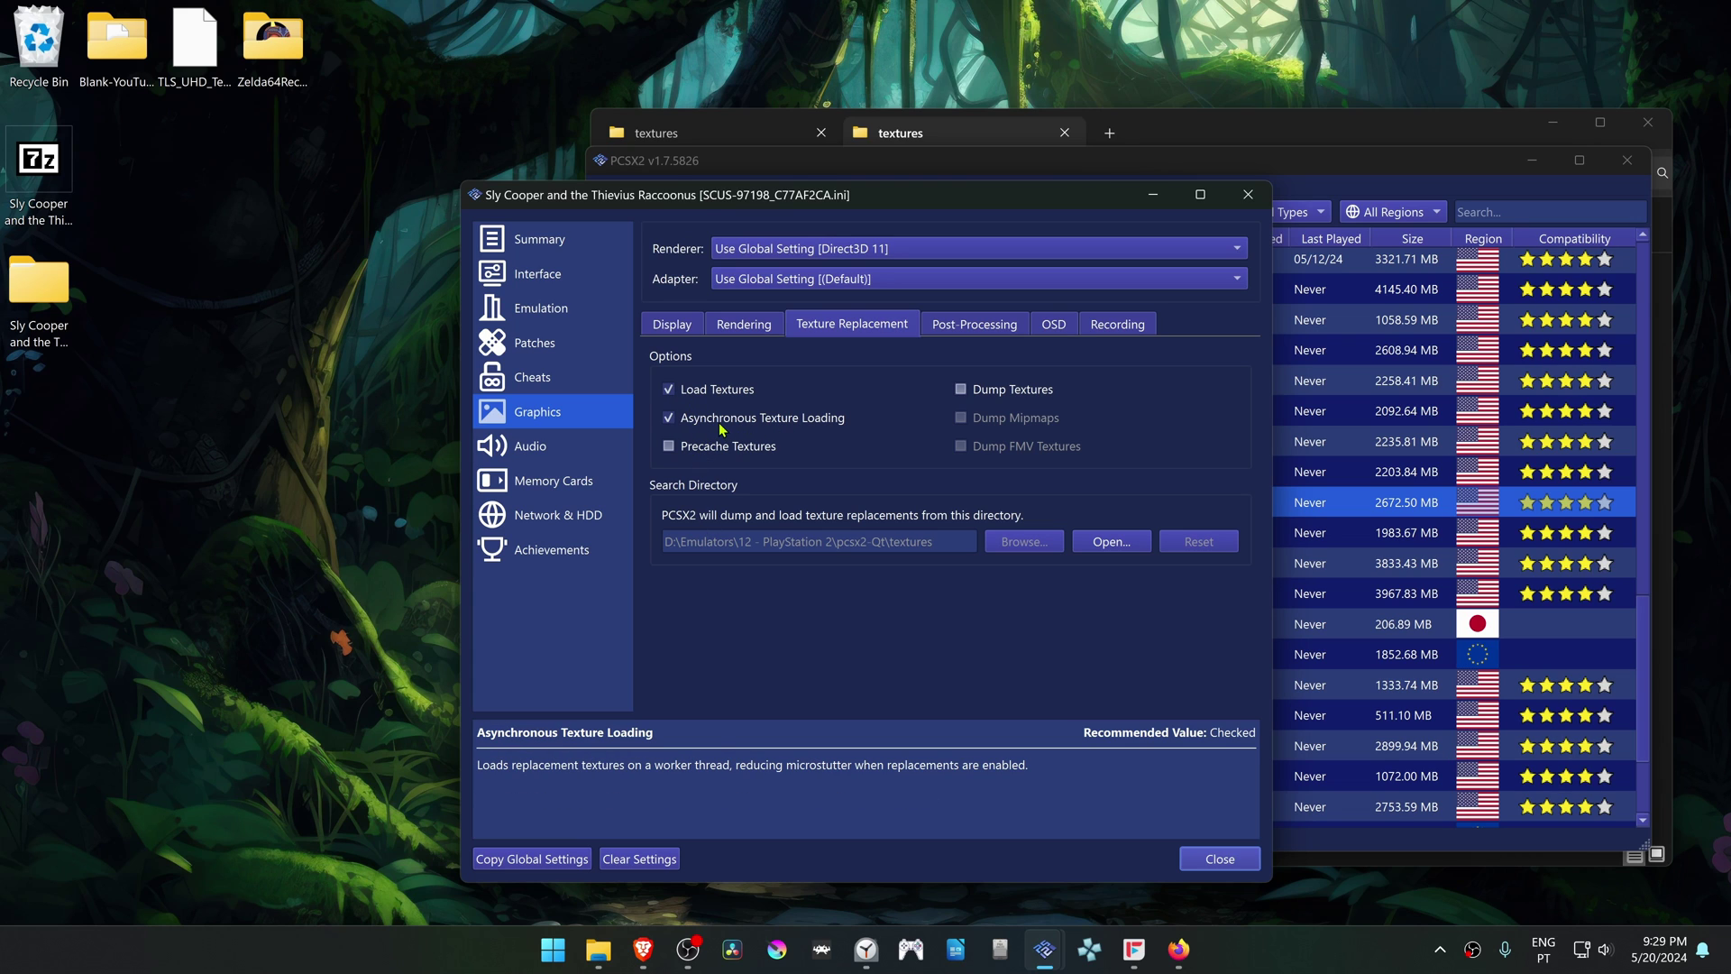
left_click(1211, 859)
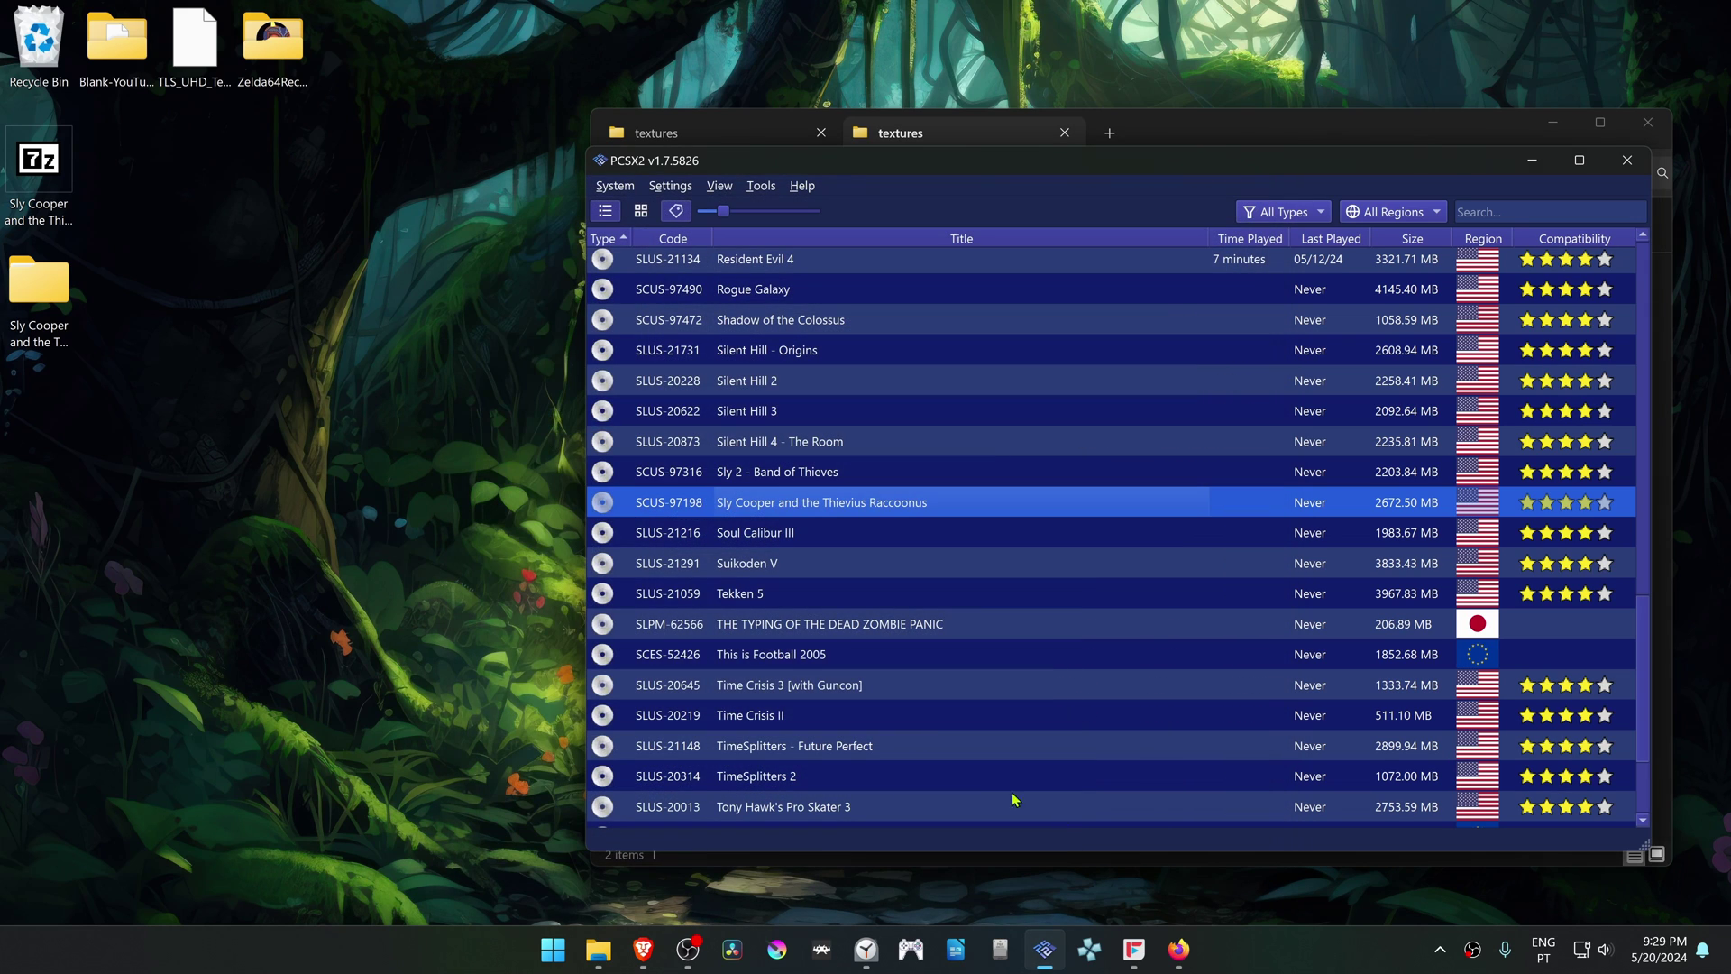
- Start Sly Cooper and move Sly along the water-tower ledge, across the roof and through the vent collecting coins
double_click(821, 504)
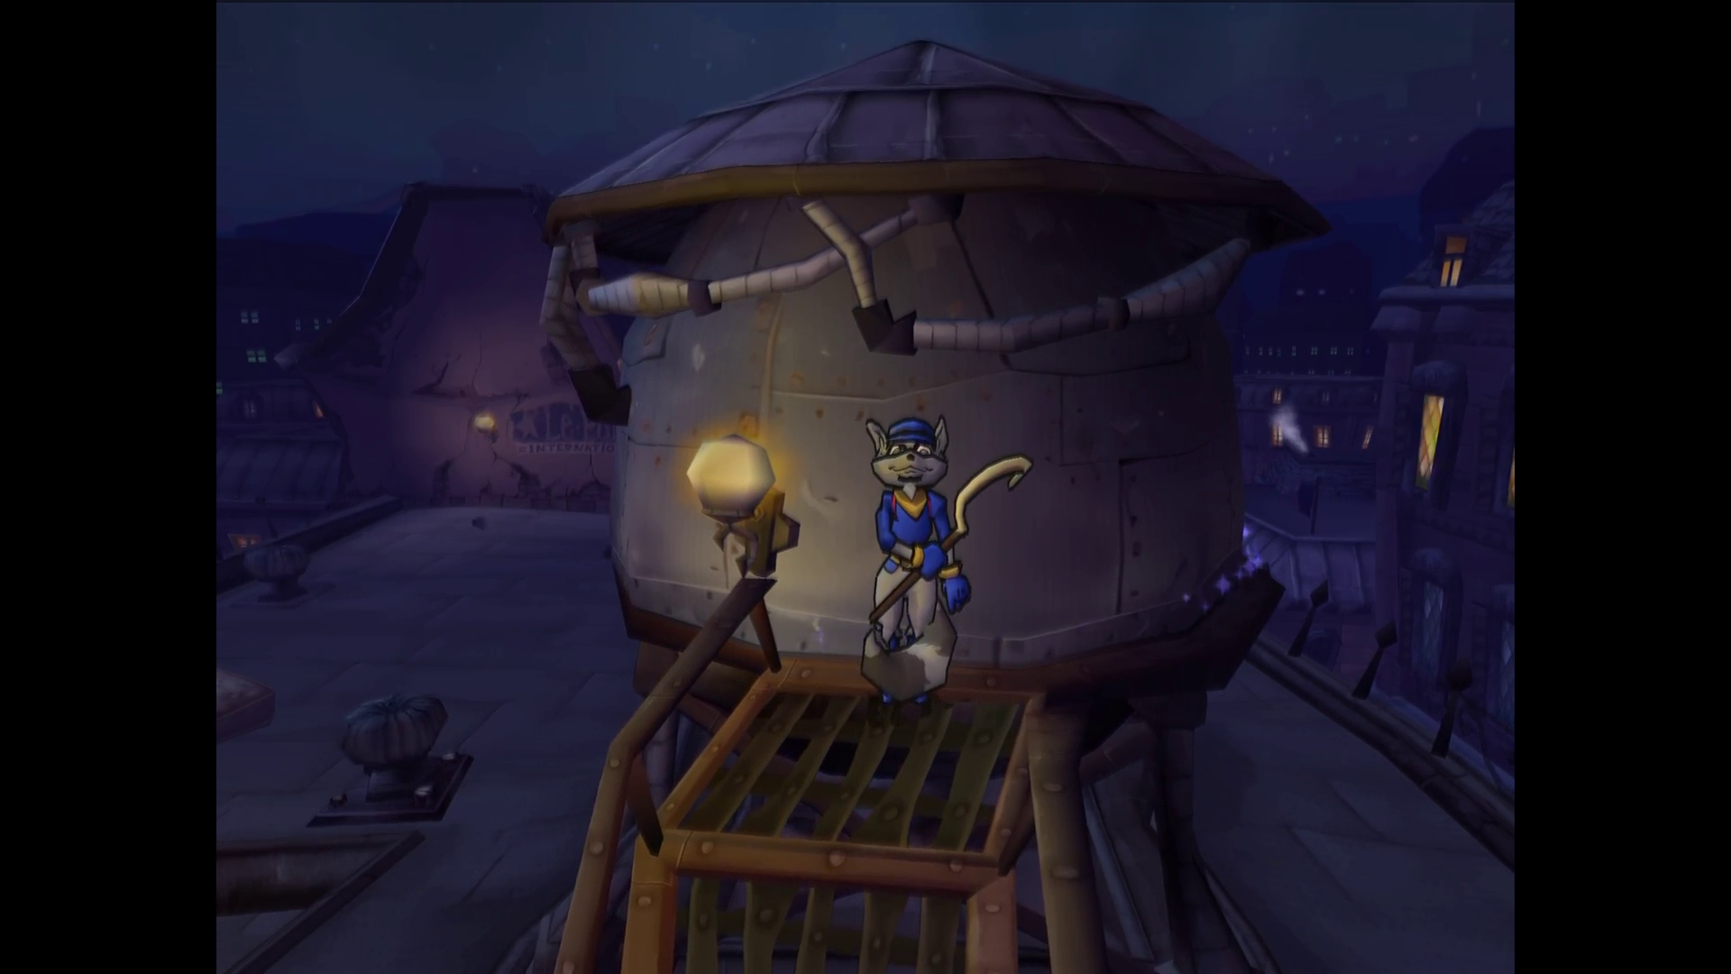
key("Right")
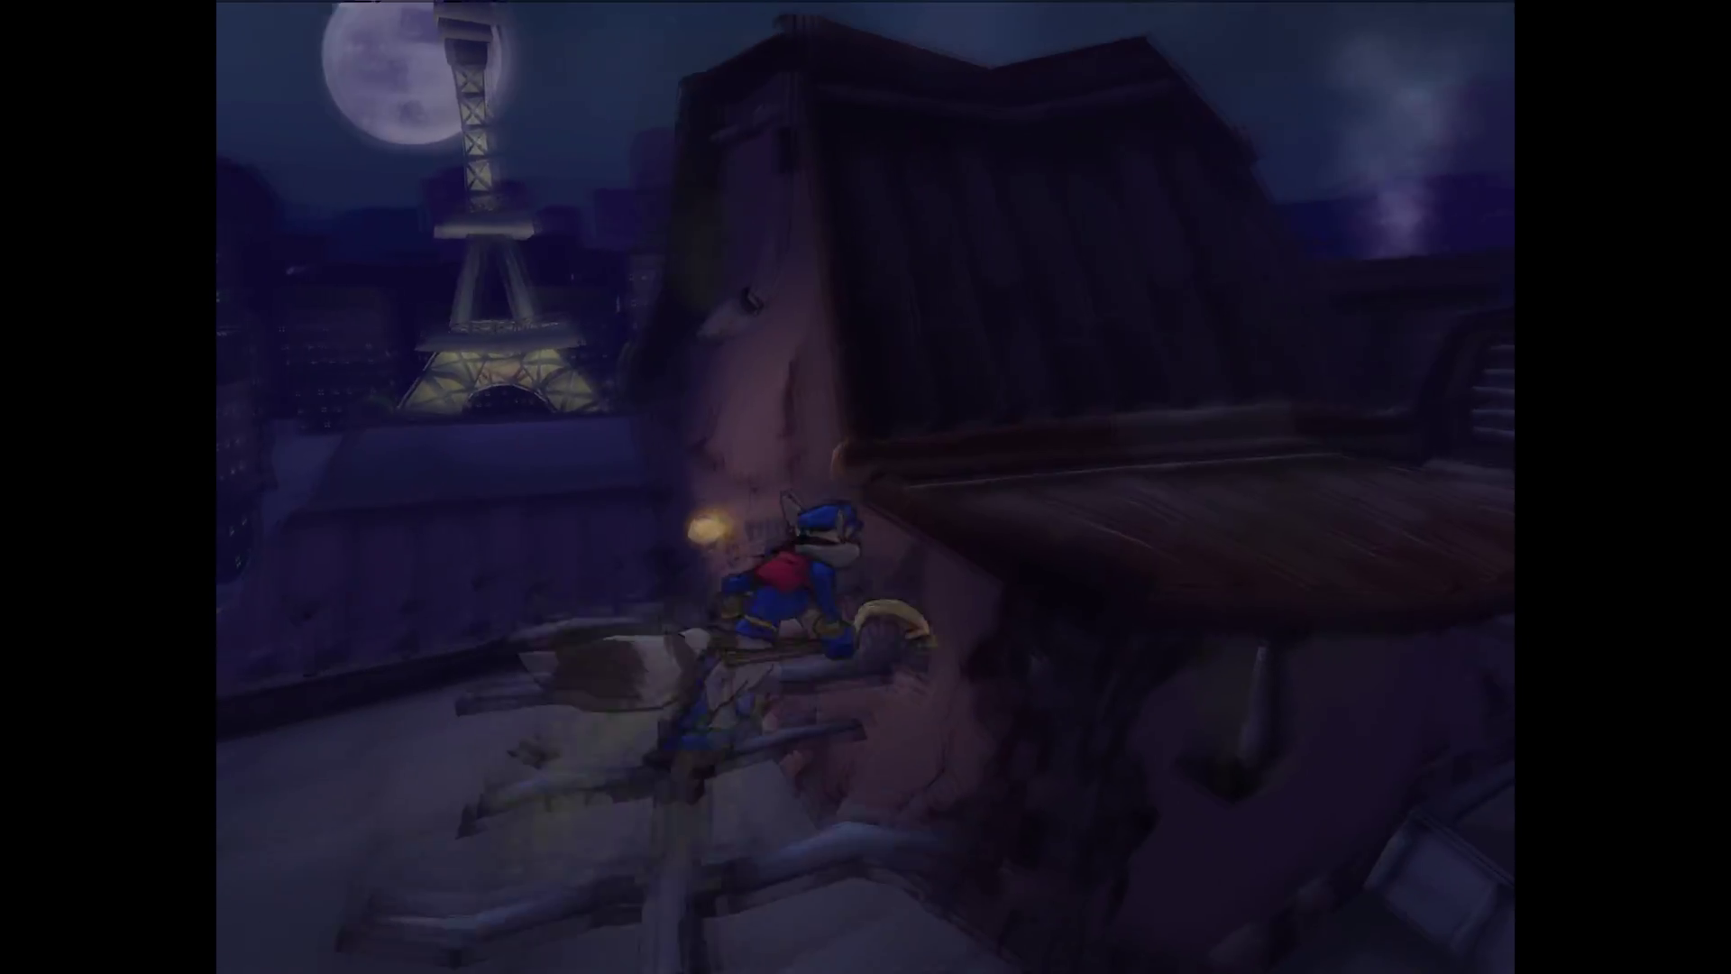
key("Up")
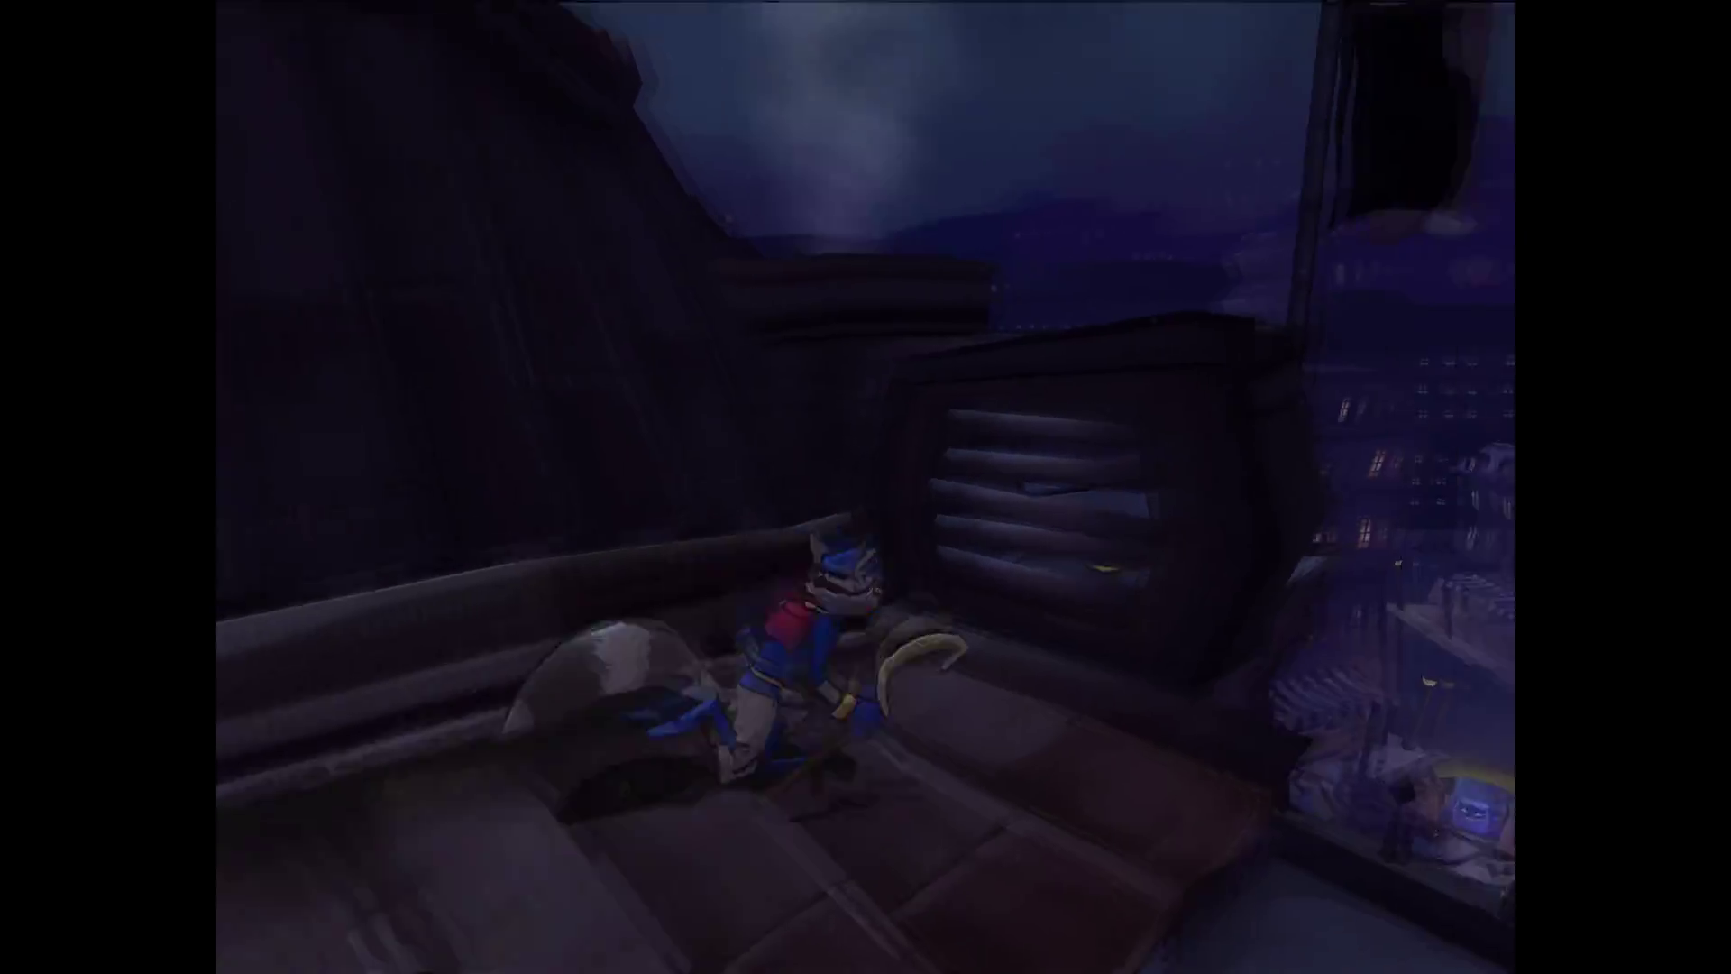
key("Up")
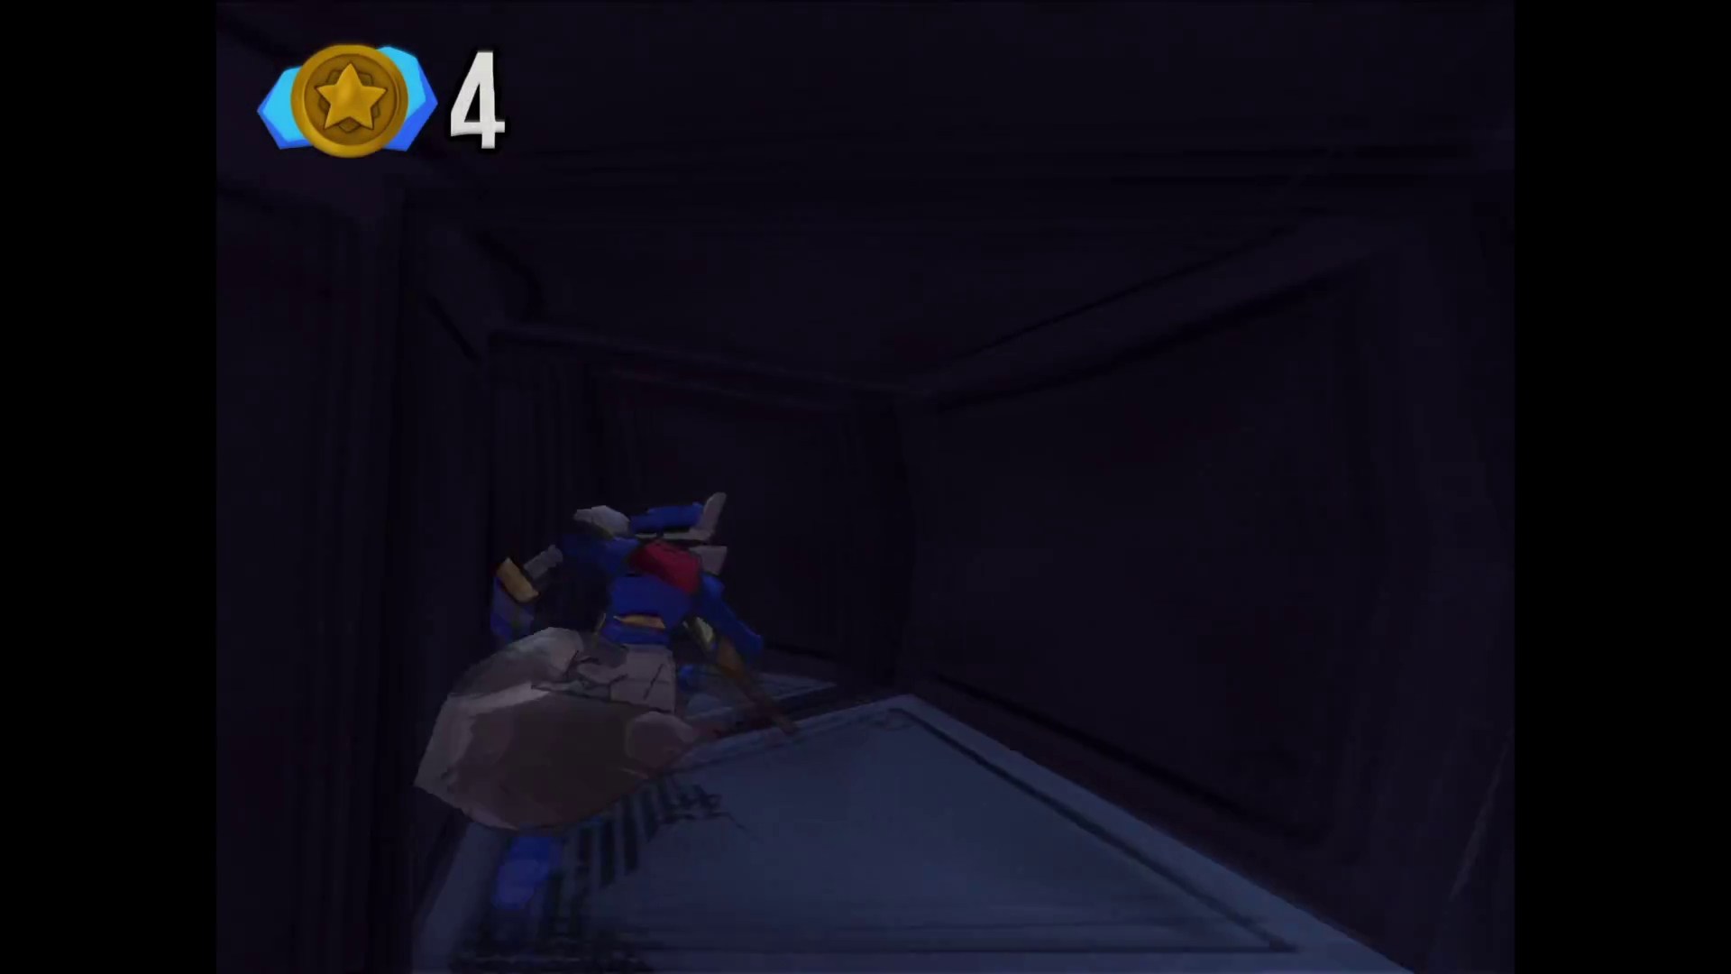